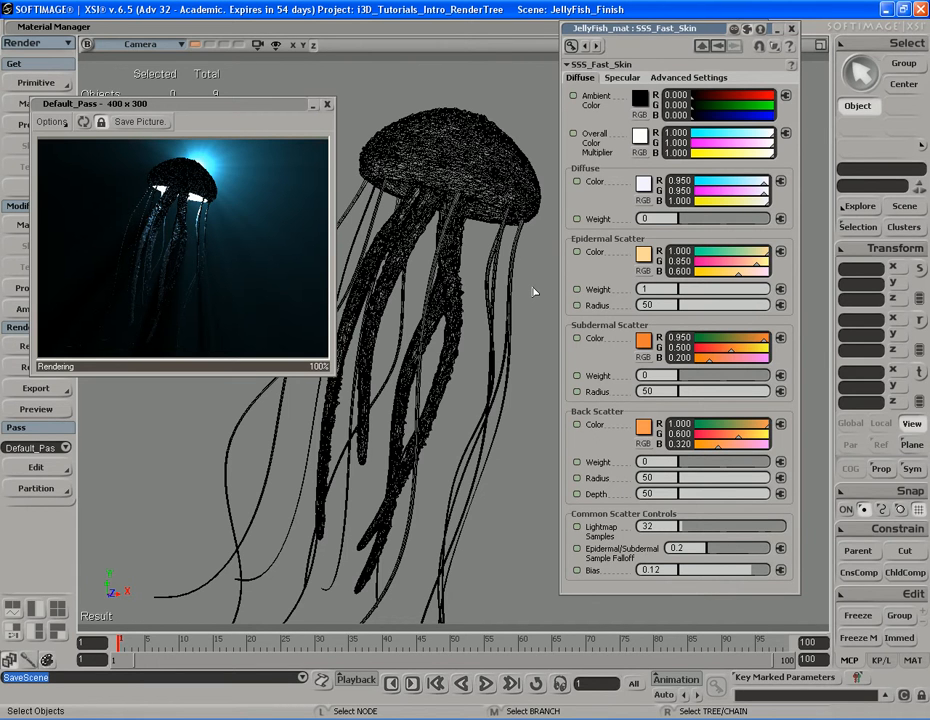
# Show the JellyFish_mat render tree in the Material Manager and rearrange its Phong and SSS_Fast_Skin nodes.
pyautogui.hotkey('ctrl', '7')
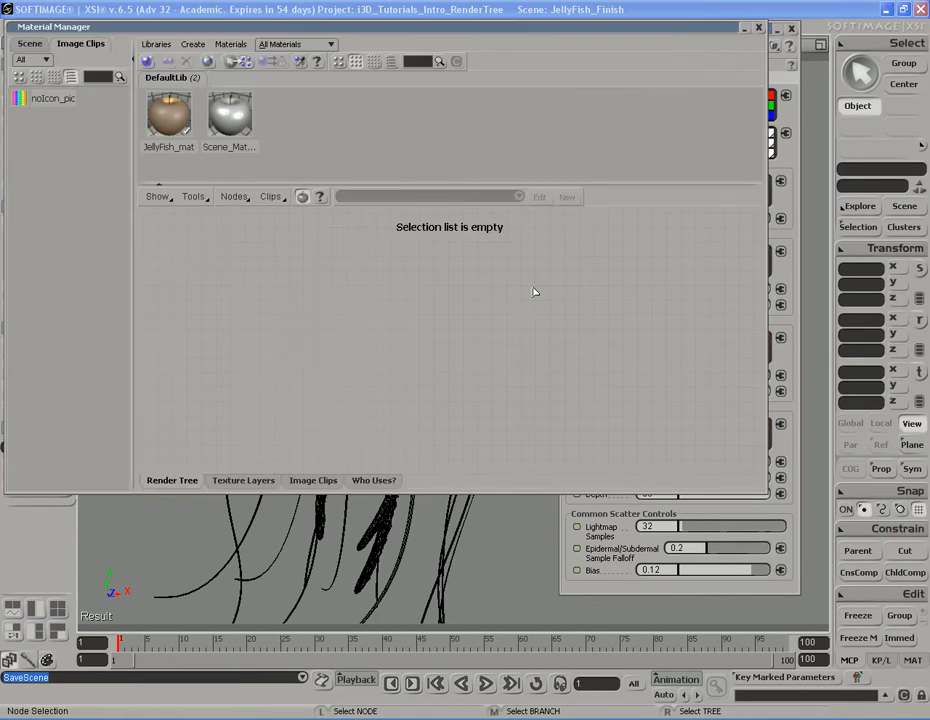
pyautogui.click(179, 132)
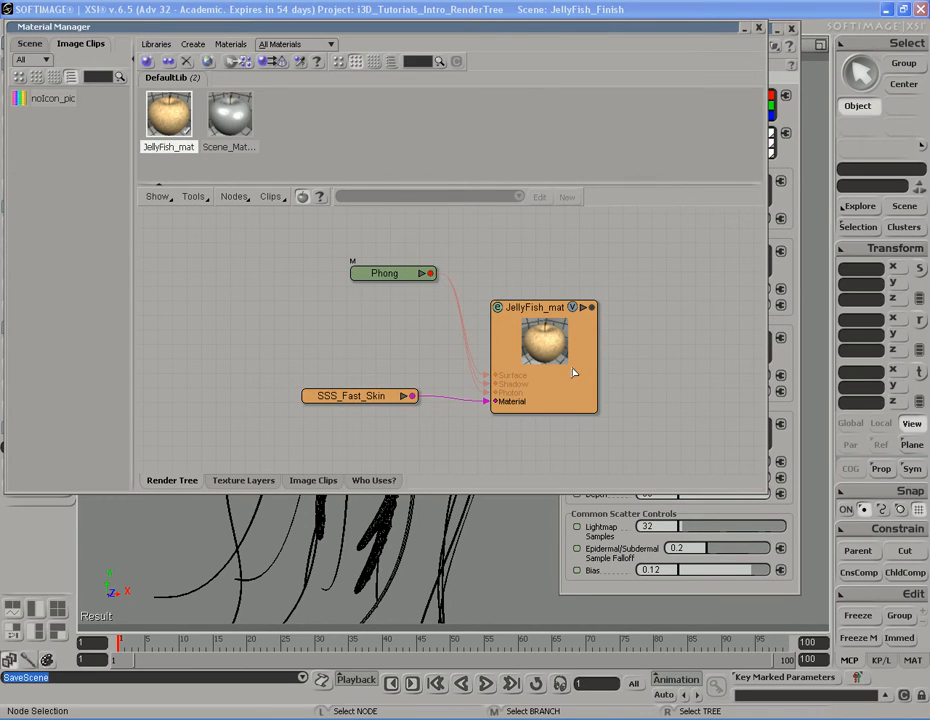
pyautogui.moveTo(380, 285); pyautogui.dragTo(314, 264)
pyautogui.moveTo(360, 405); pyautogui.dragTo(389, 405)
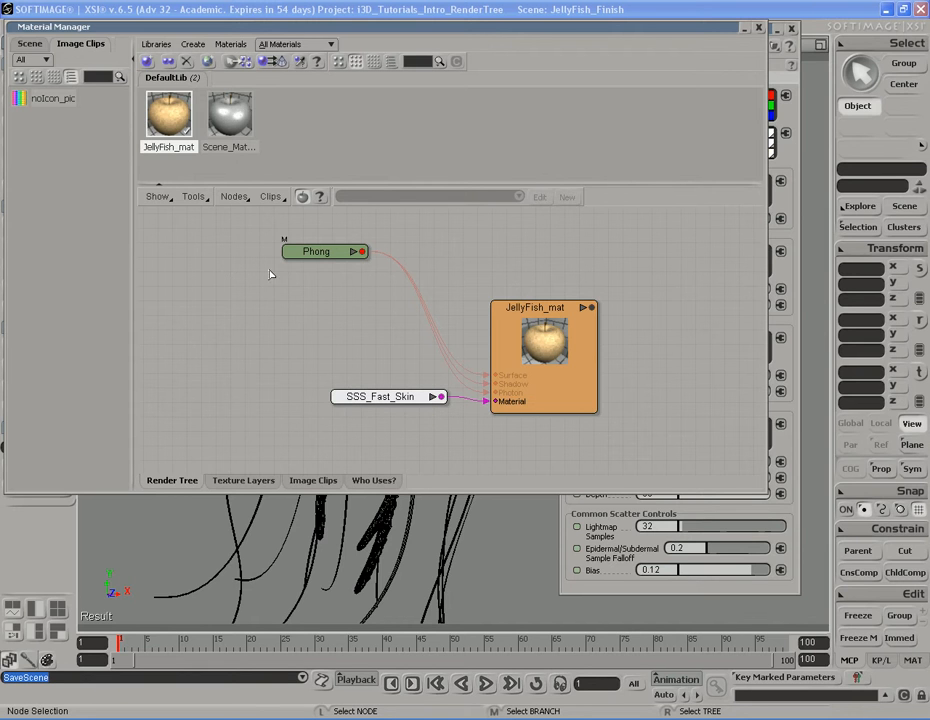
# Connect an Image node to the Diffuse color of the SSS_Fast_Skin shader.
pyautogui.doubleClick(612, 28)
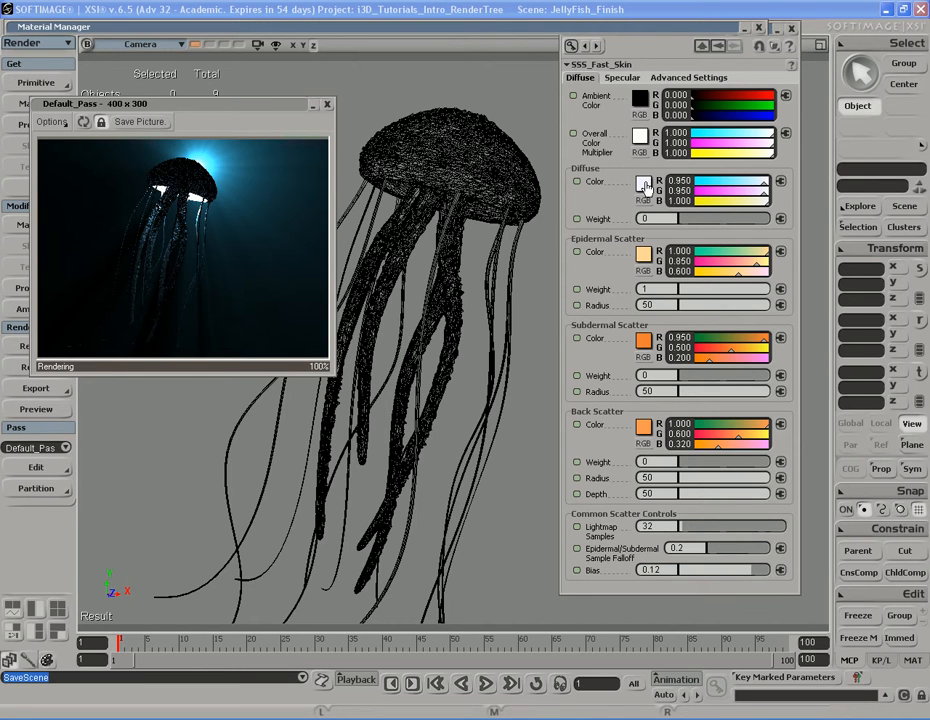
pyautogui.click(781, 182)
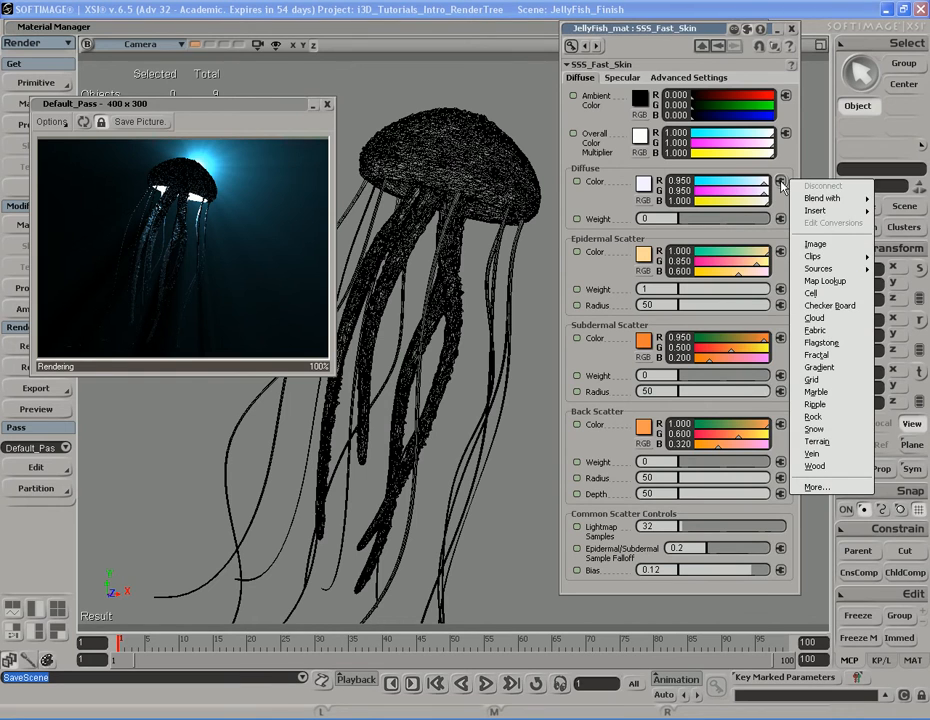
pyautogui.click(817, 245)
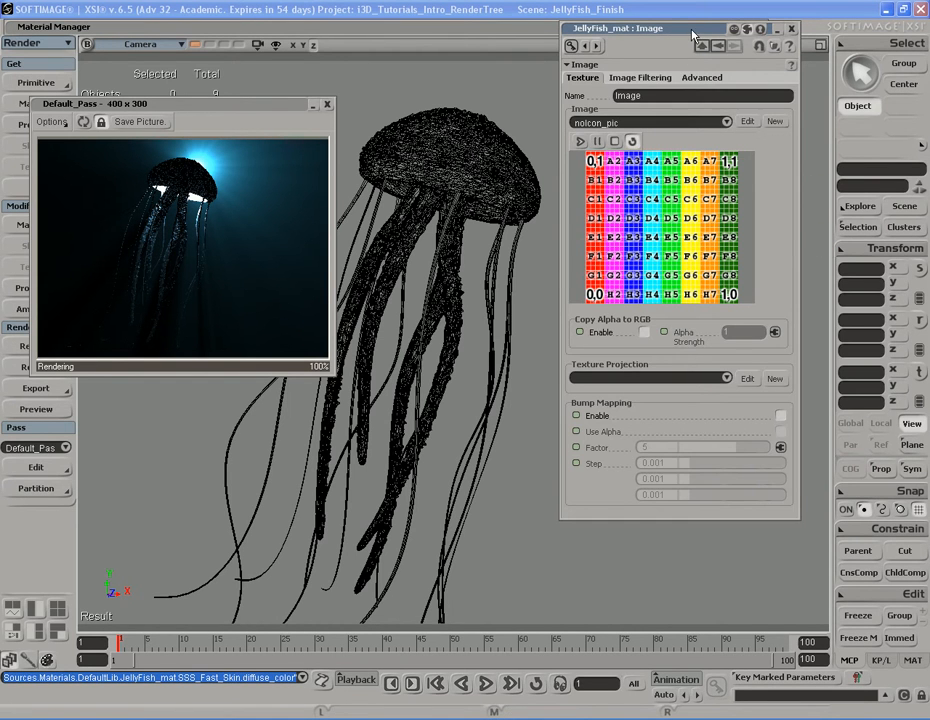
# Load JellyFish_Color.jpg from the project's Pictures\SSS\Textures folder as a new clip for the diffuse image, then collapse its property page.
pyautogui.click(775, 121)
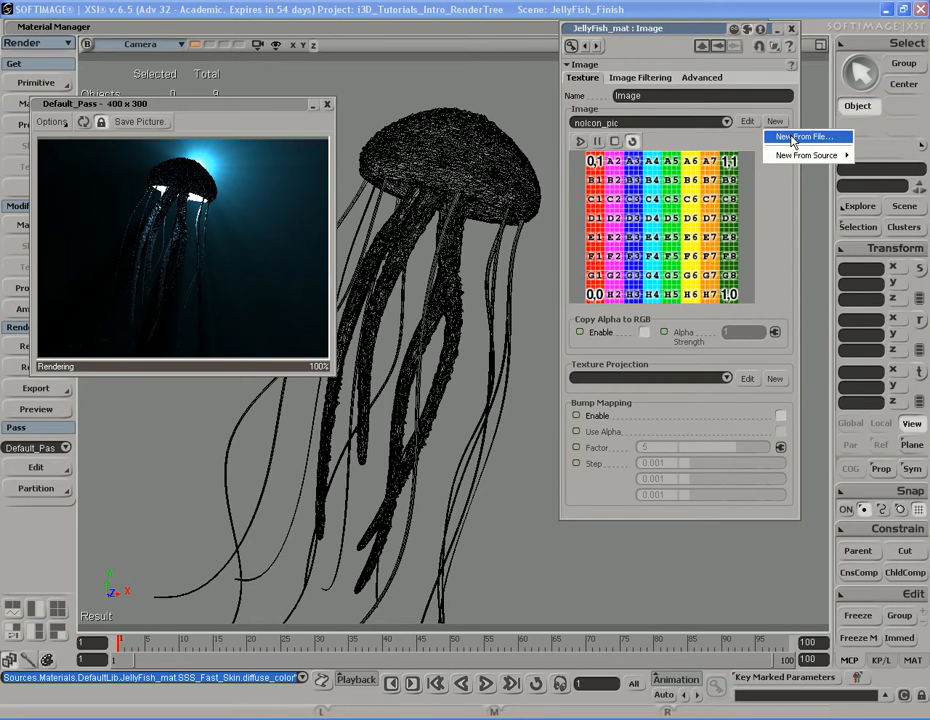
pyautogui.click(796, 137)
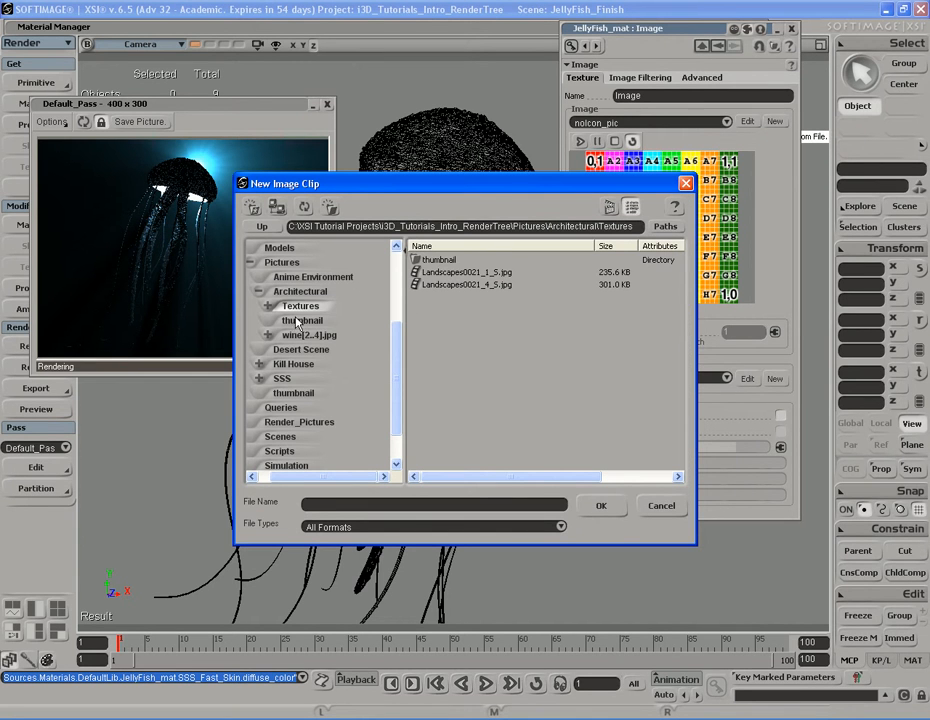
pyautogui.click(284, 263)
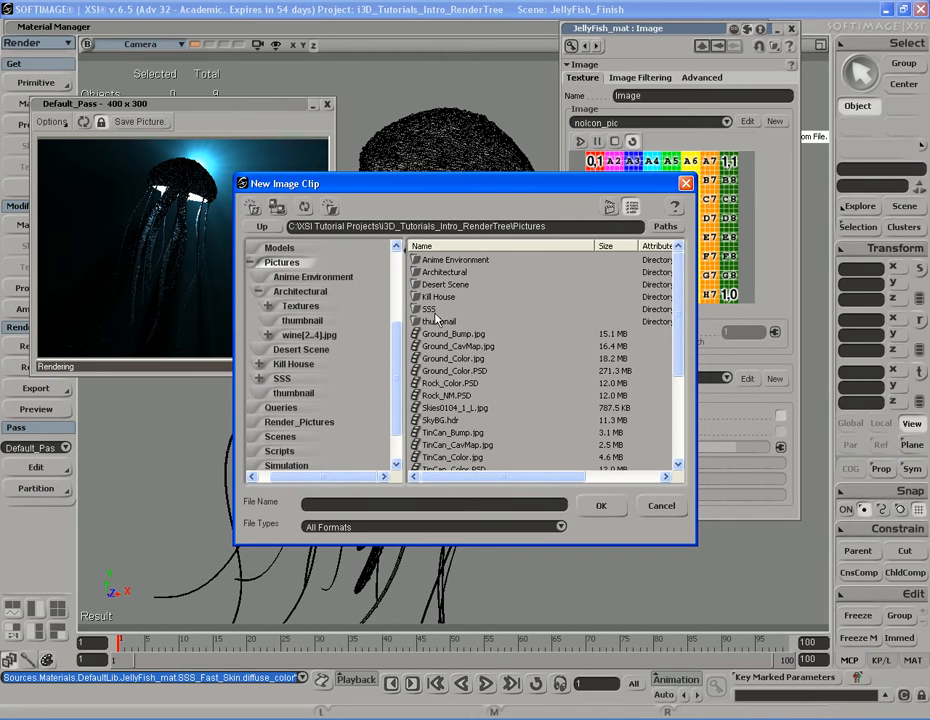
pyautogui.click(258, 262)
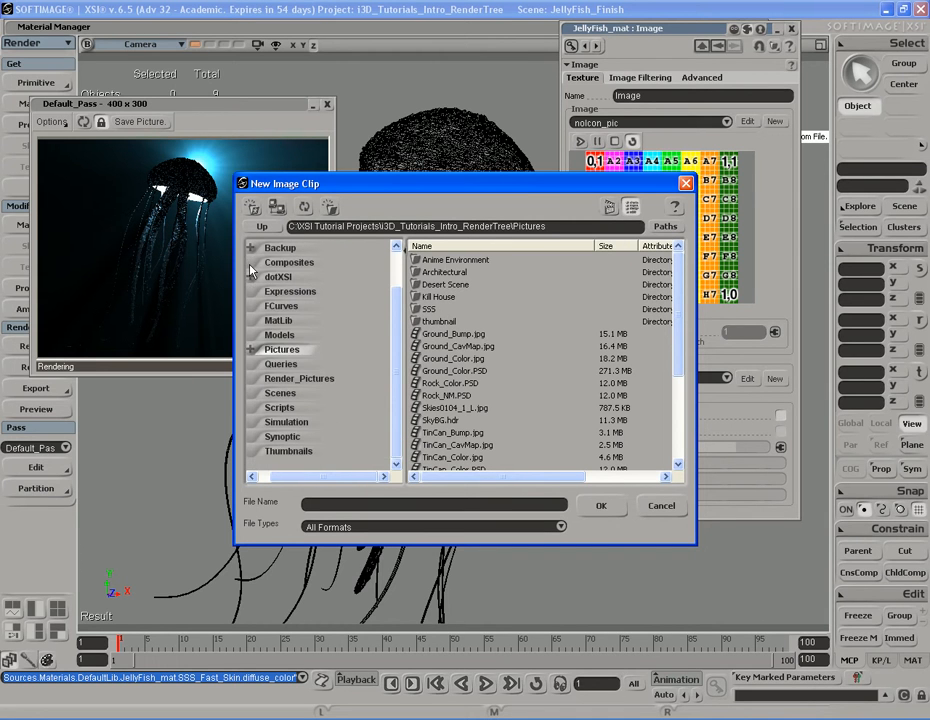
pyautogui.doubleClick(288, 350)
pyautogui.click(260, 350)
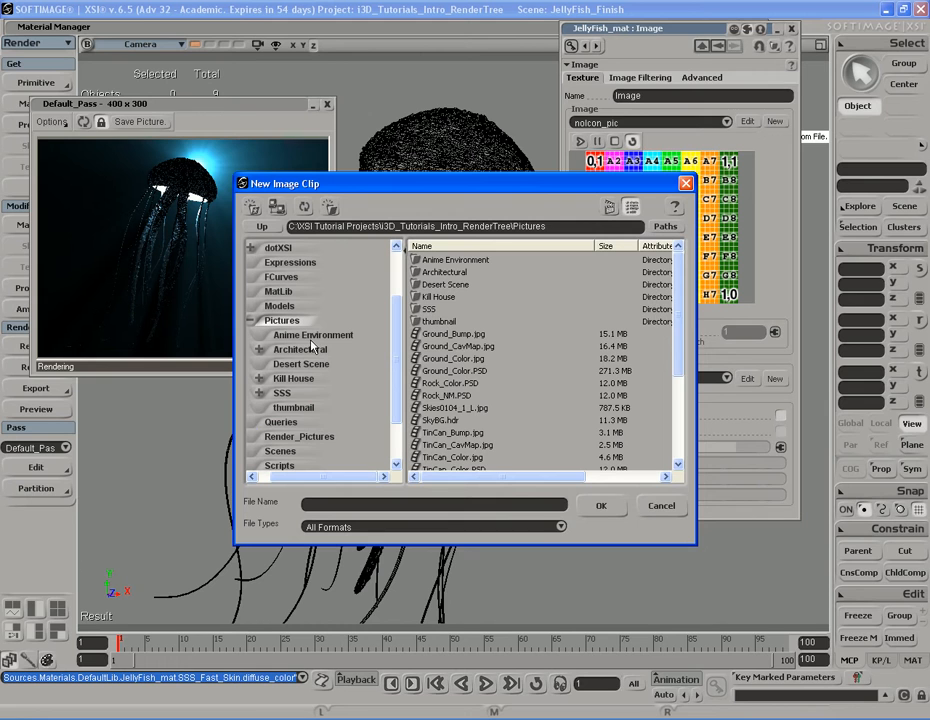
pyautogui.doubleClick(284, 394)
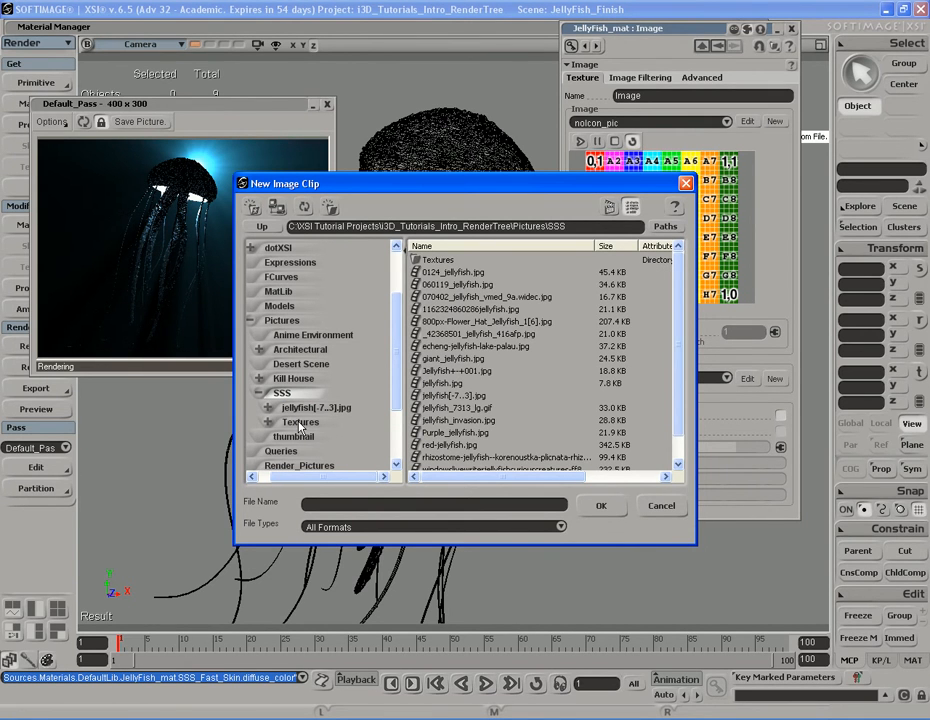
pyautogui.doubleClick(298, 423)
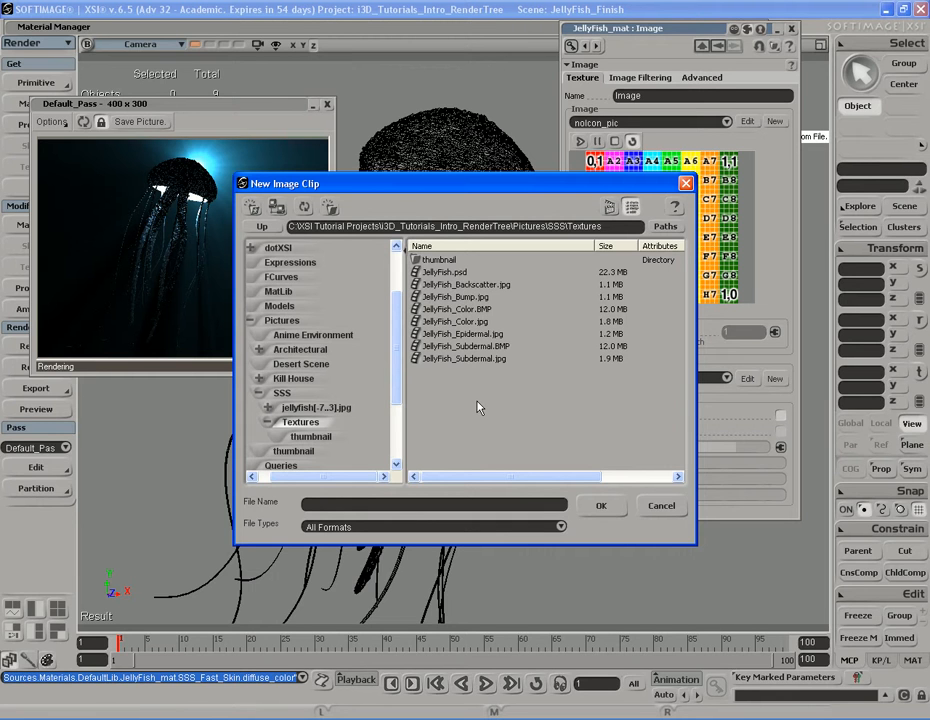
pyautogui.click(460, 322)
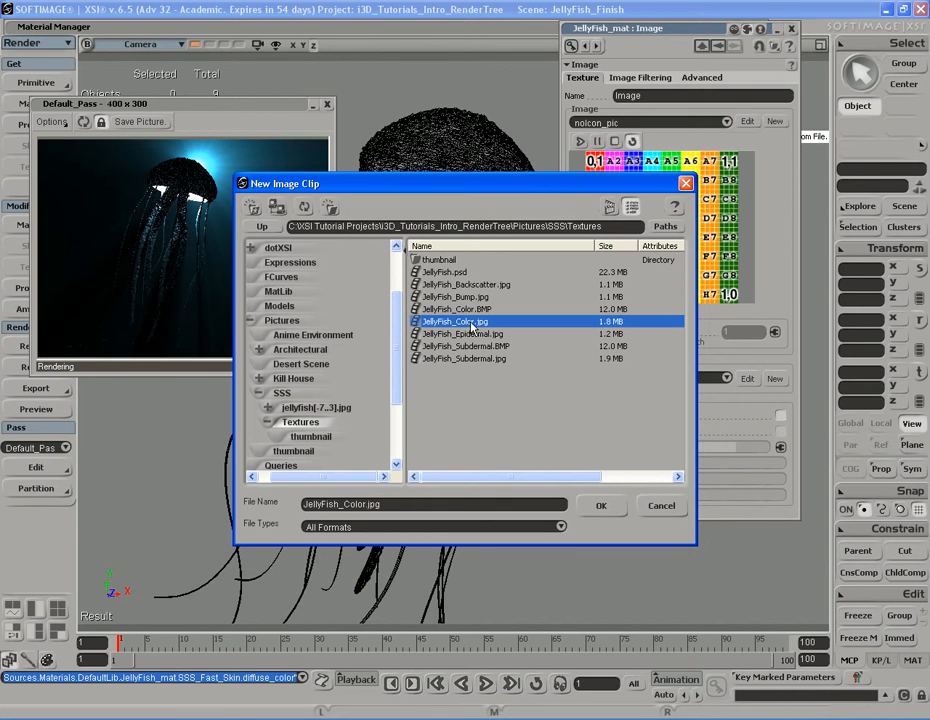
pyautogui.doubleClick(468, 322)
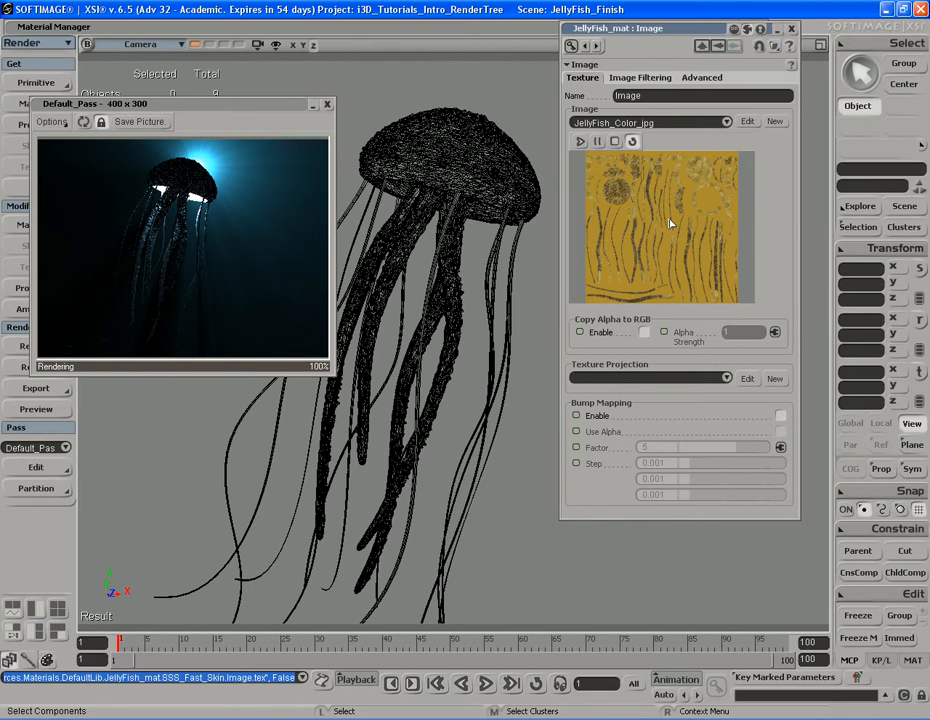
pyautogui.click(577, 18)
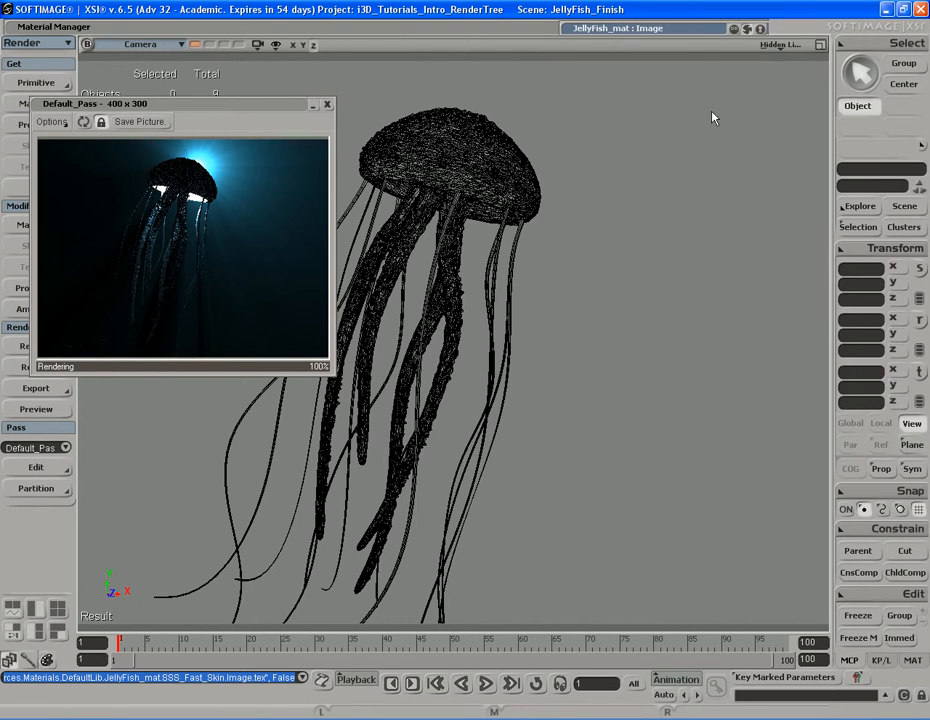
# Reopen the SSS_Fast_Skin properties from the JellyFish_mat render tree and reposition the property page over the viewport.
pyautogui.doubleClick(477, 29)
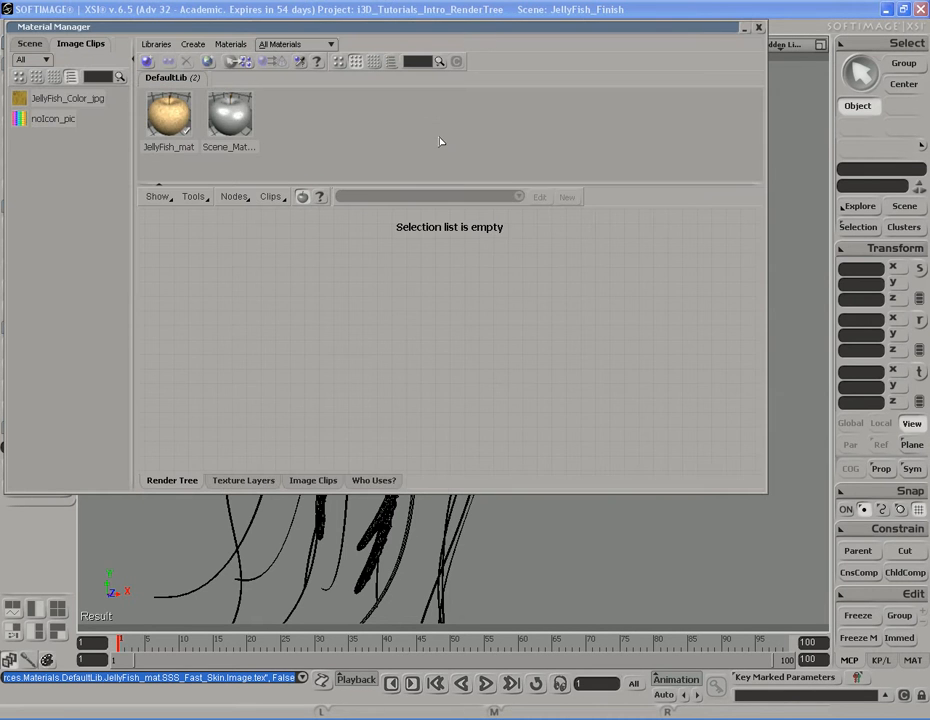
pyautogui.click(176, 130)
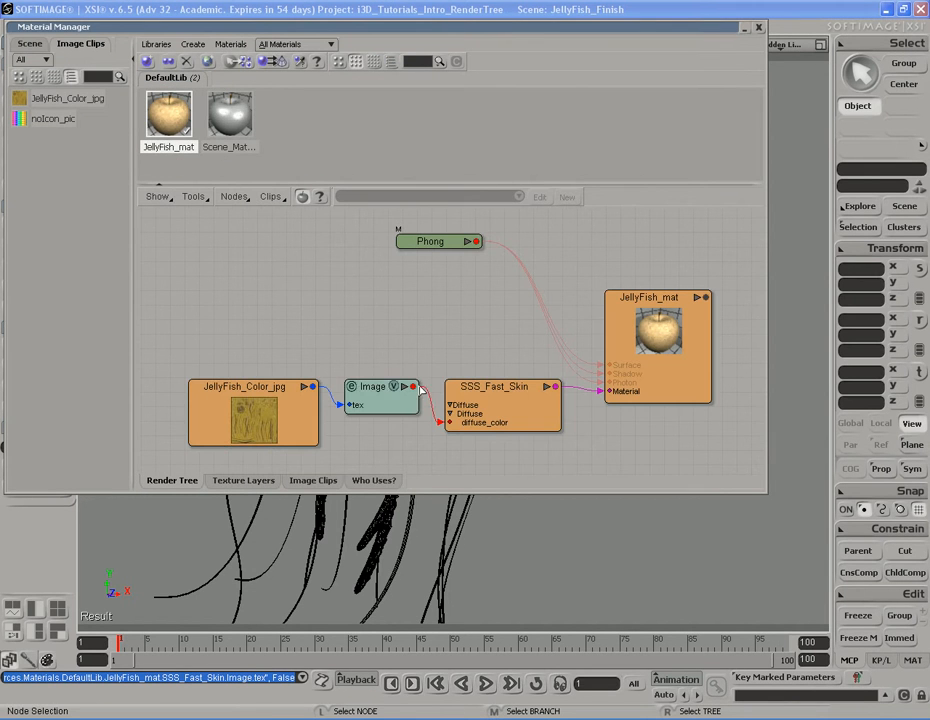
pyautogui.doubleClick(500, 408)
pyautogui.doubleClick(530, 29)
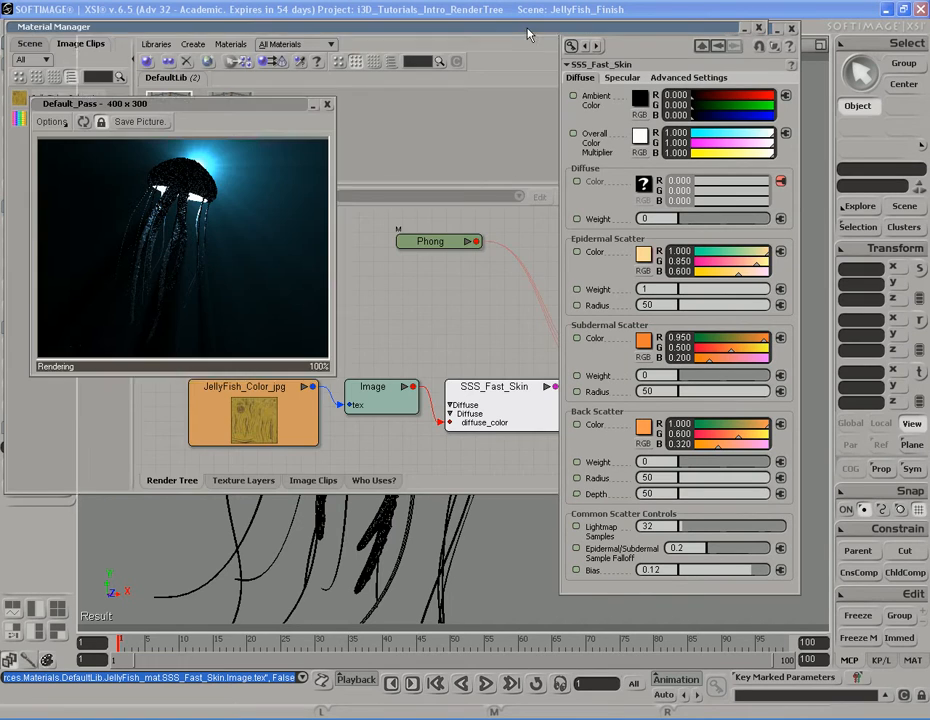
pyautogui.click(672, 49)
pyautogui.moveTo(673, 26); pyautogui.dragTo(668, 73)
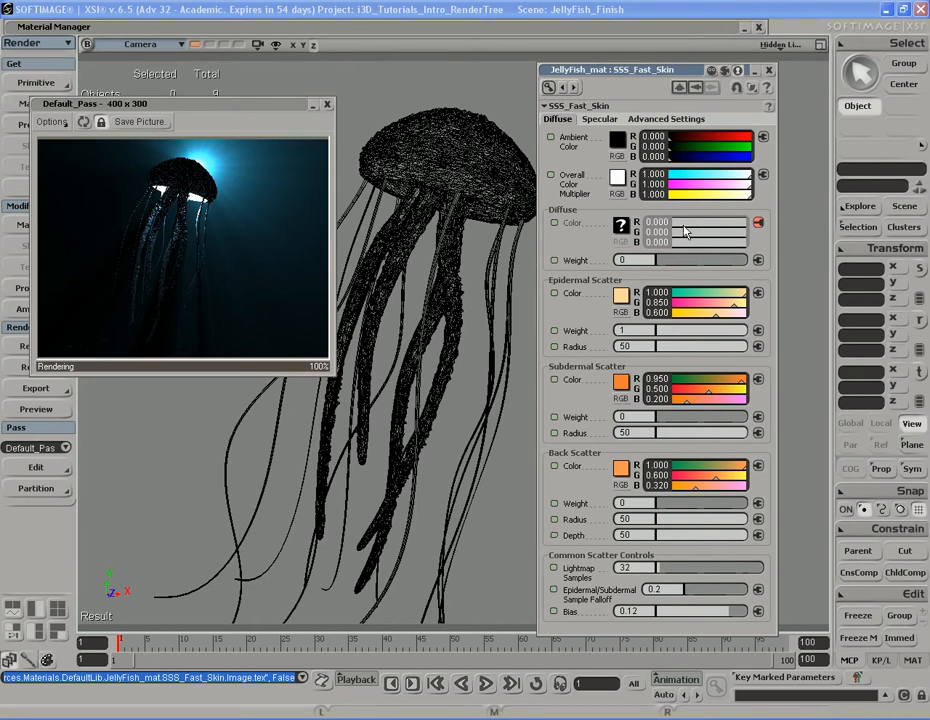
# Set the Diffuse weight to 1 and the Epidermal Scatter weight to 0, and re-render the preview.
pyautogui.moveTo(666, 260); pyautogui.dragTo(751, 261)
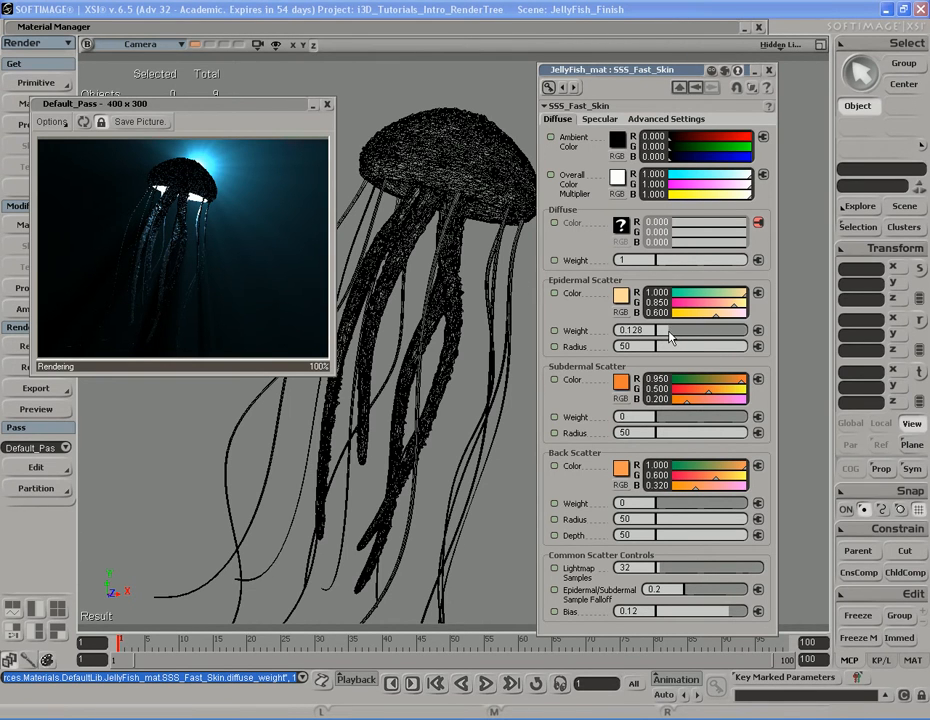
pyautogui.moveTo(670, 333); pyautogui.dragTo(620, 331)
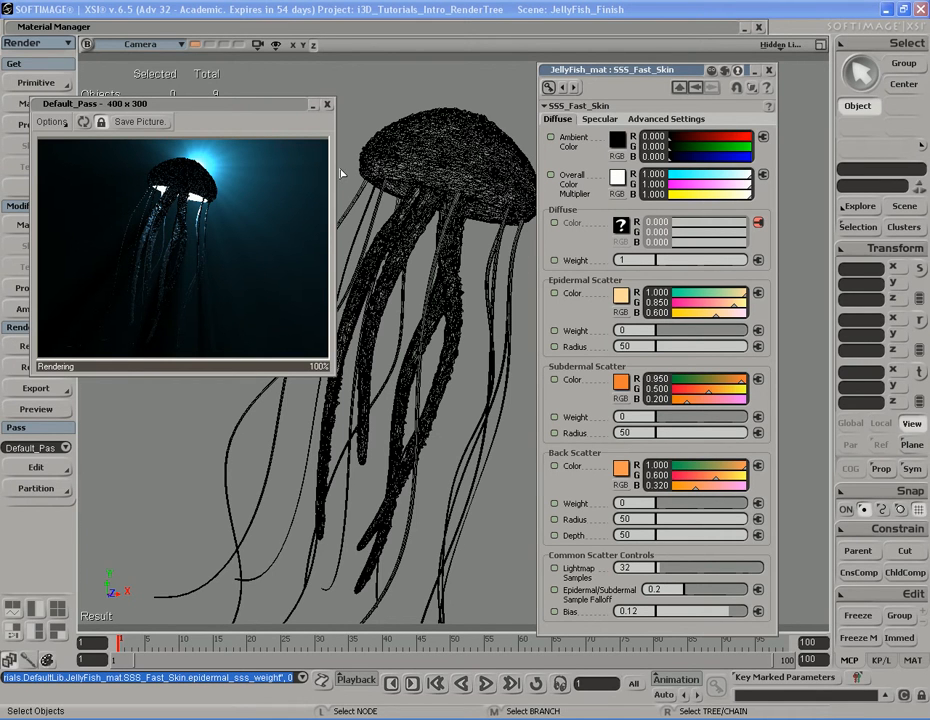
pyautogui.click(84, 123)
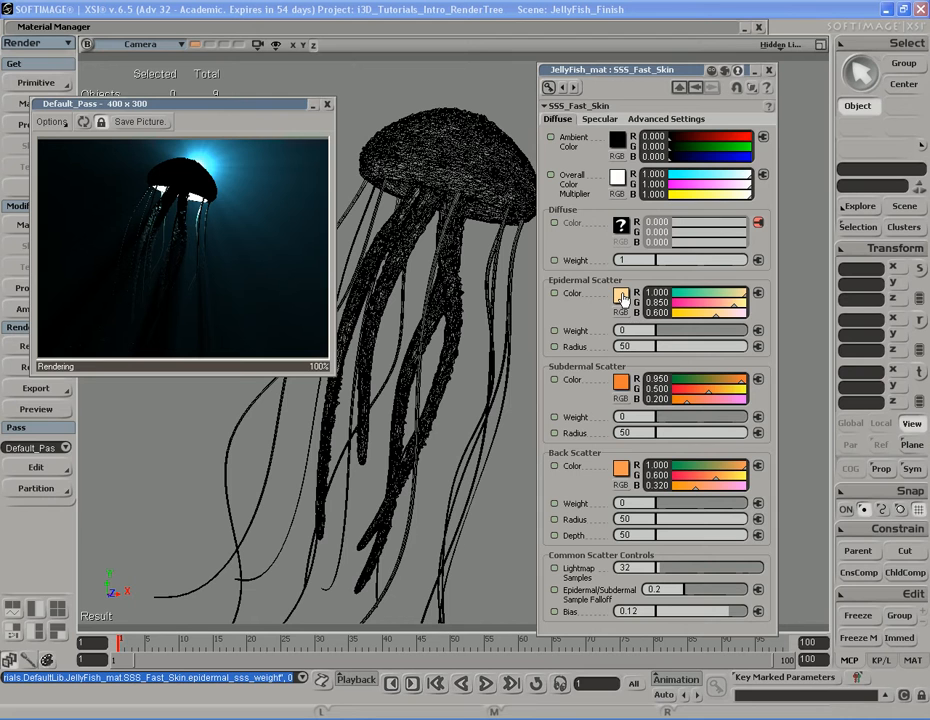
# Connect an Image node to the Epidermal Scatter color and load JellyFish_Epidermal.jpg into it as a new clip.
pyautogui.click(758, 294)
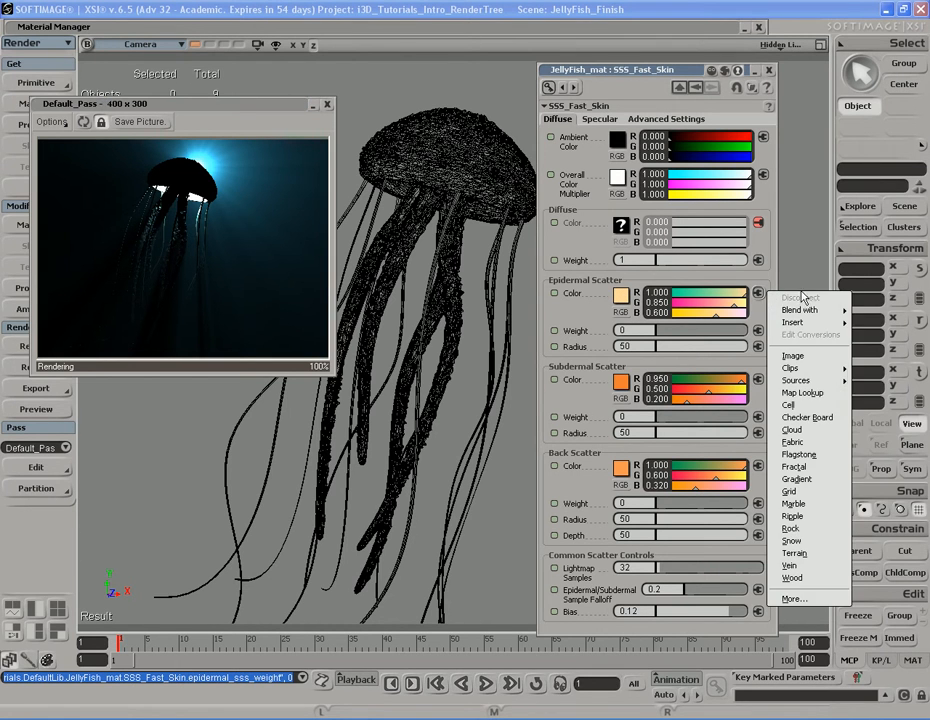
pyautogui.click(807, 357)
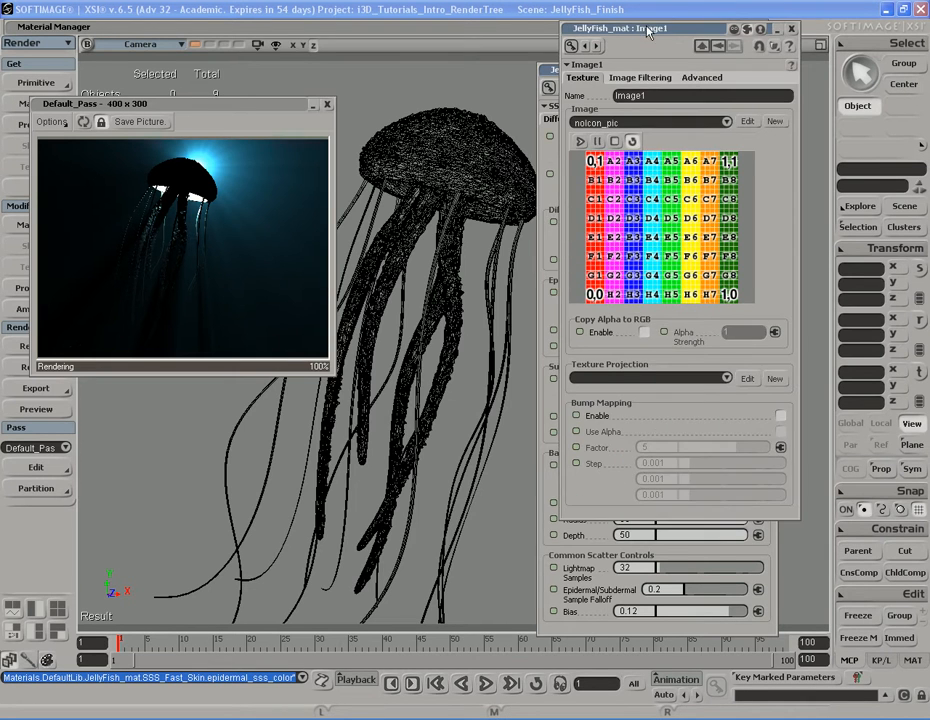
pyautogui.moveTo(638, 61); pyautogui.dragTo(325, 52)
pyautogui.click(449, 142)
pyautogui.click(484, 156)
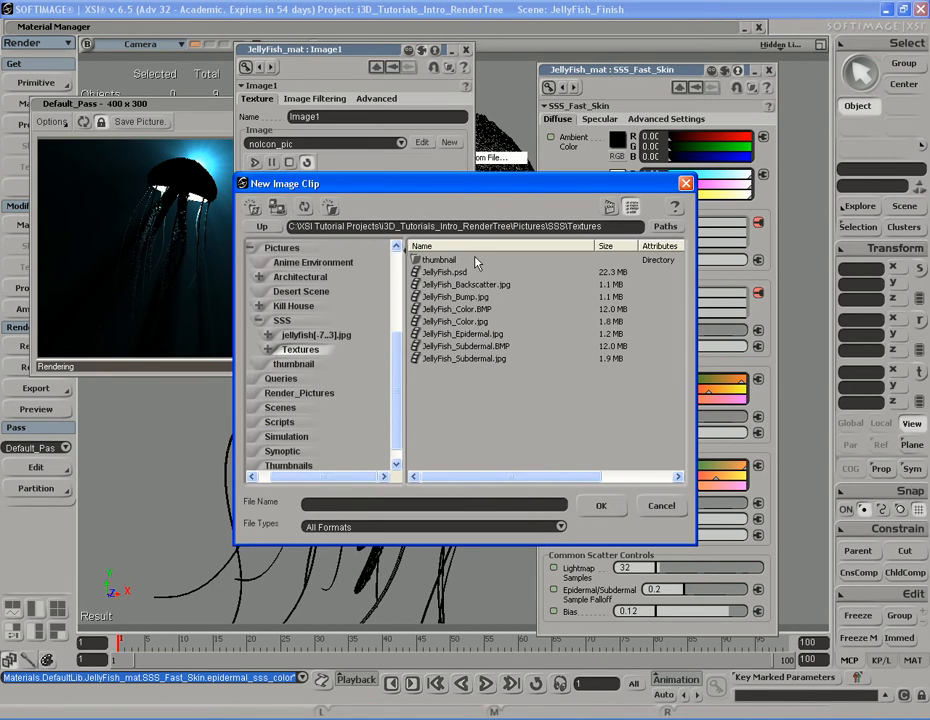
pyautogui.click(474, 334)
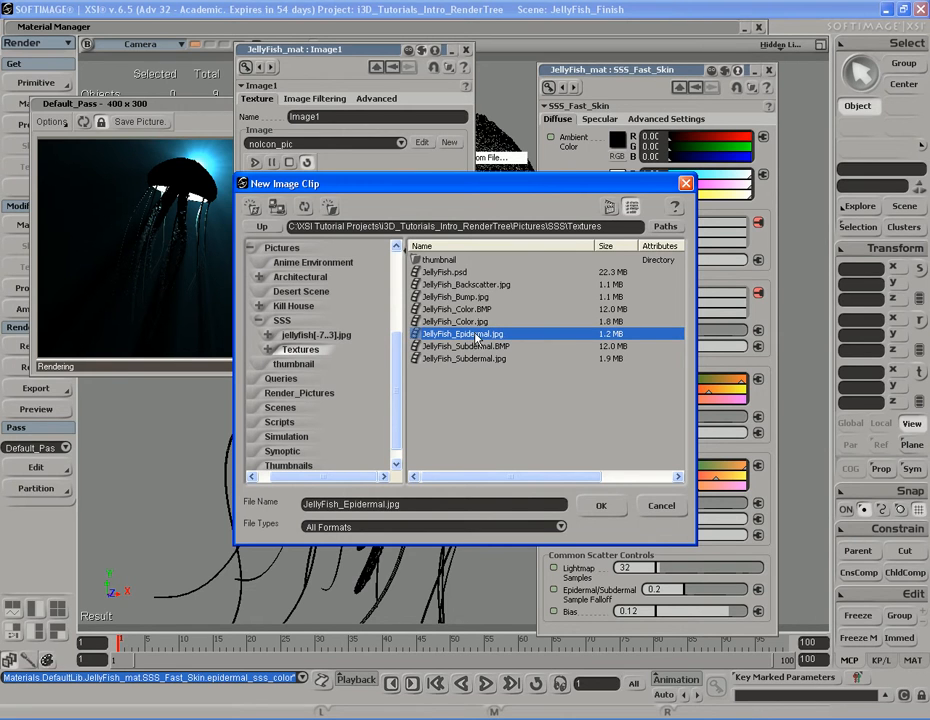
pyautogui.doubleClick(474, 336)
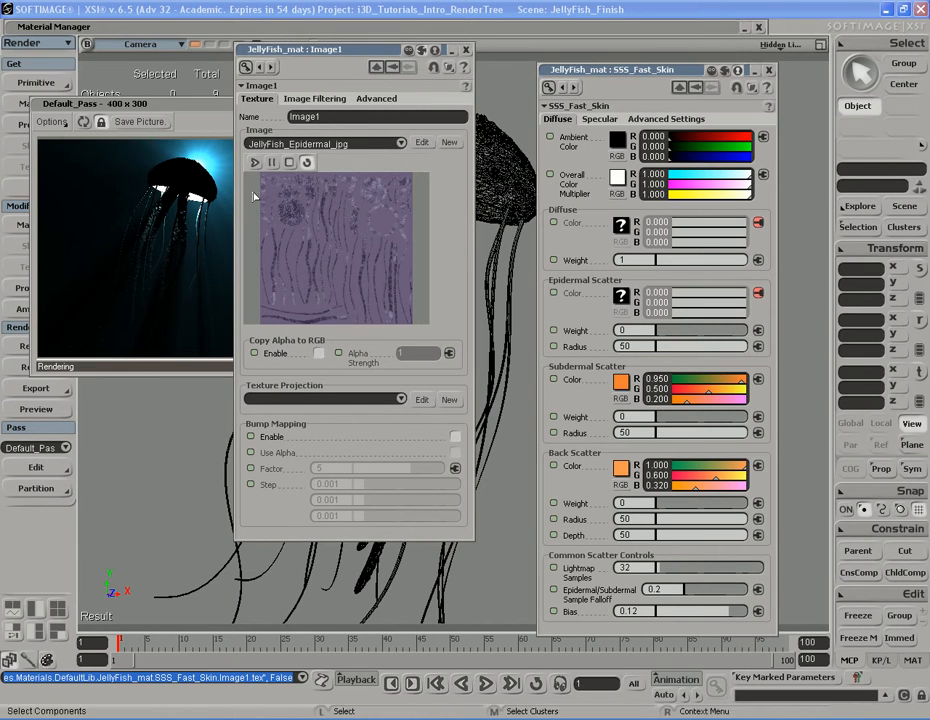
# Set the Epidermal Scatter weight to 1 and re-render the preview.
pyautogui.click(465, 49)
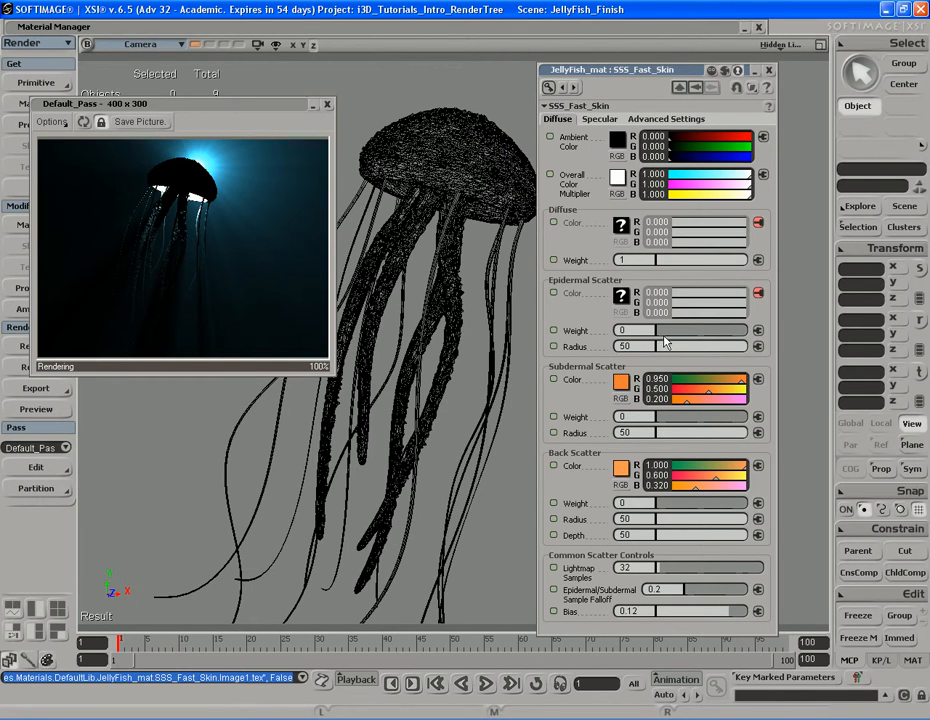
pyautogui.moveTo(668, 331); pyautogui.dragTo(728, 338)
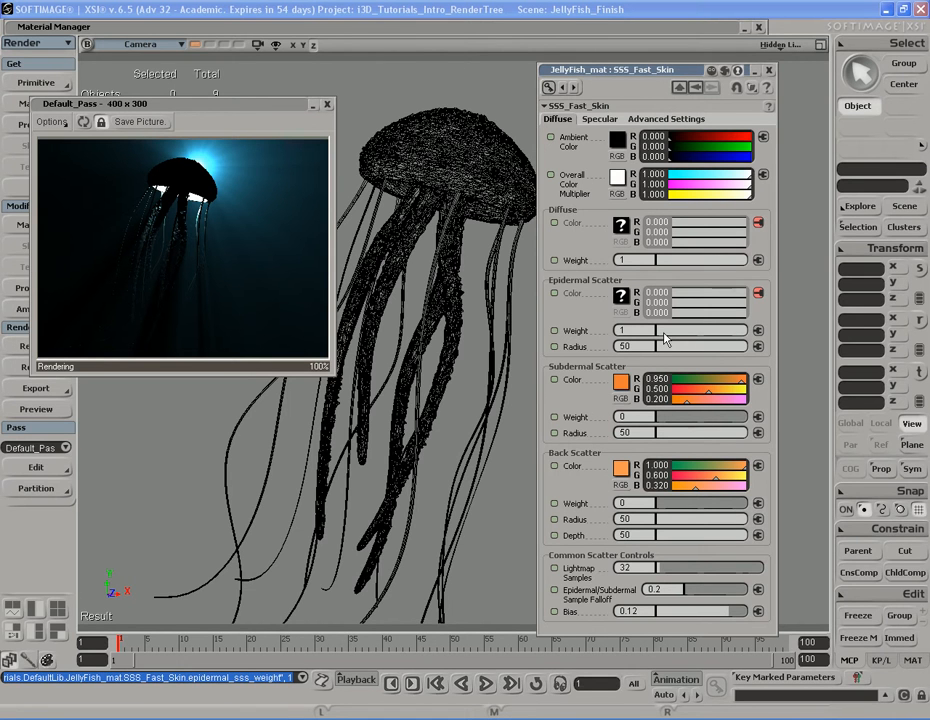
pyautogui.click(83, 121)
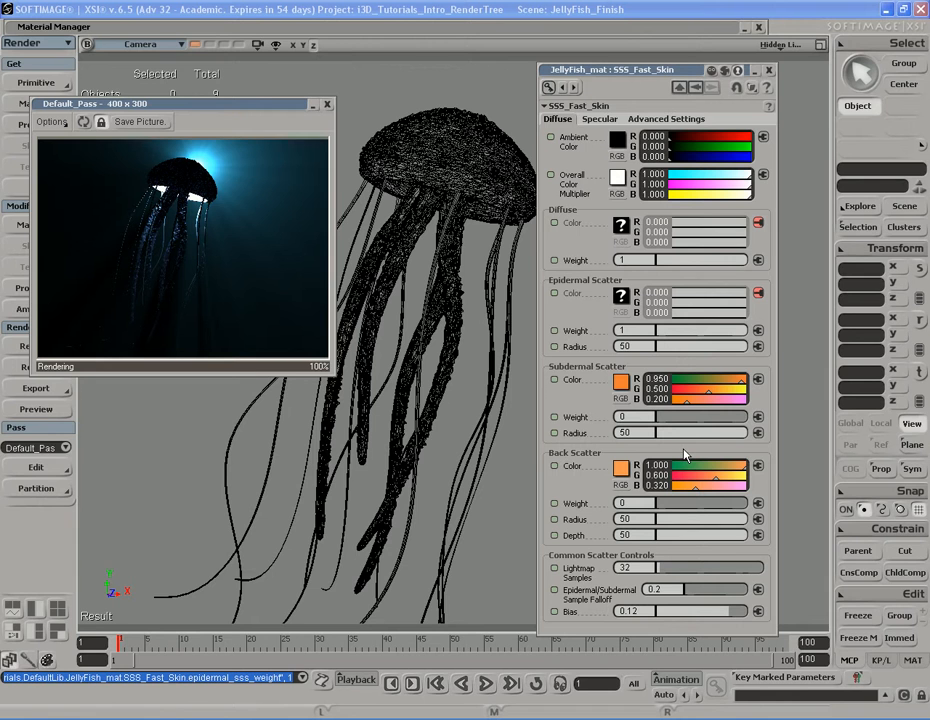
# Connect an Image node to the Subdermal Scatter color and load JellyFish_Subdermal.jpg into it as a new clip.
pyautogui.click(758, 382)
pyautogui.click(768, 441)
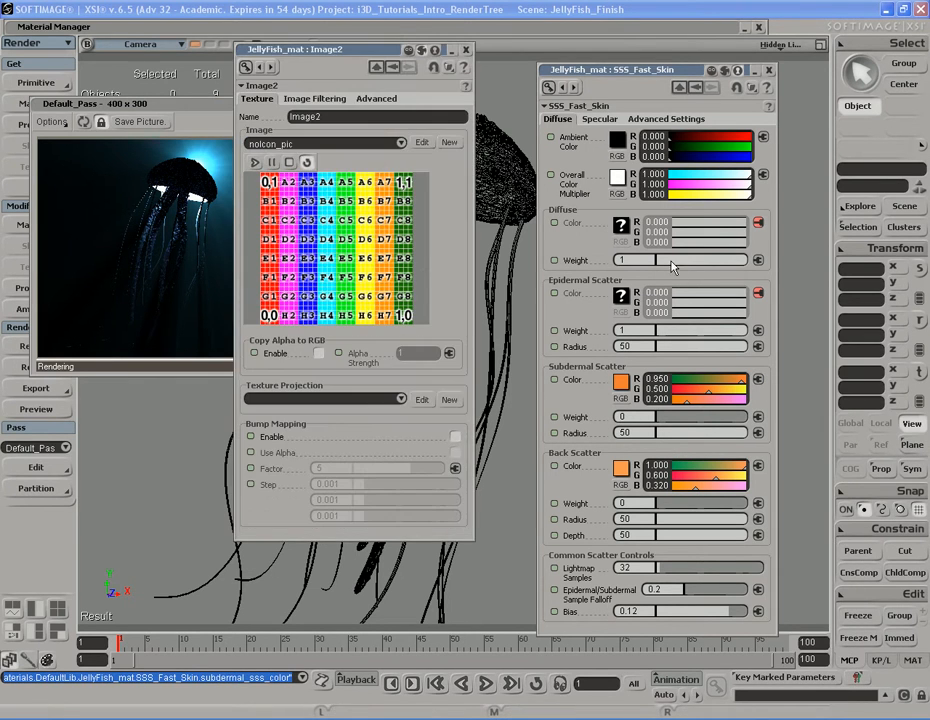
pyautogui.click(449, 143)
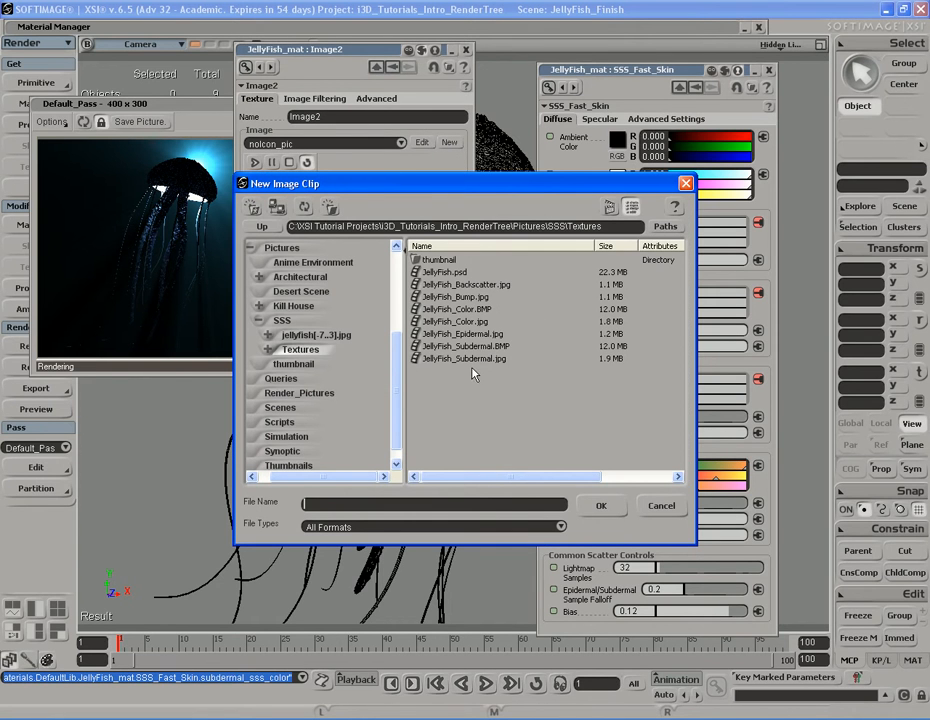
pyautogui.click(467, 359)
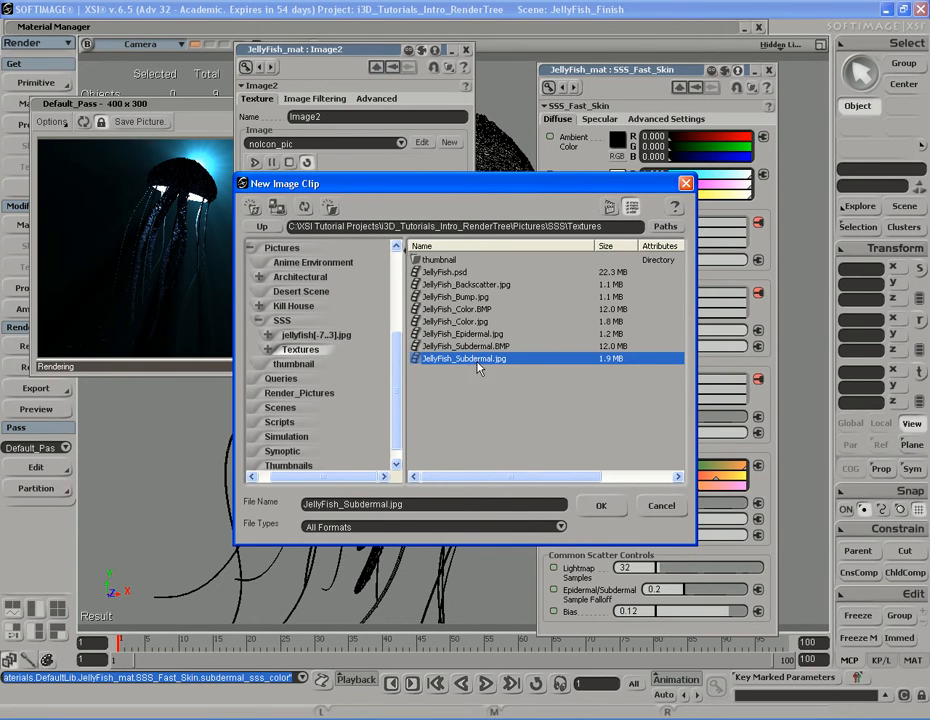
pyautogui.doubleClick(472, 366)
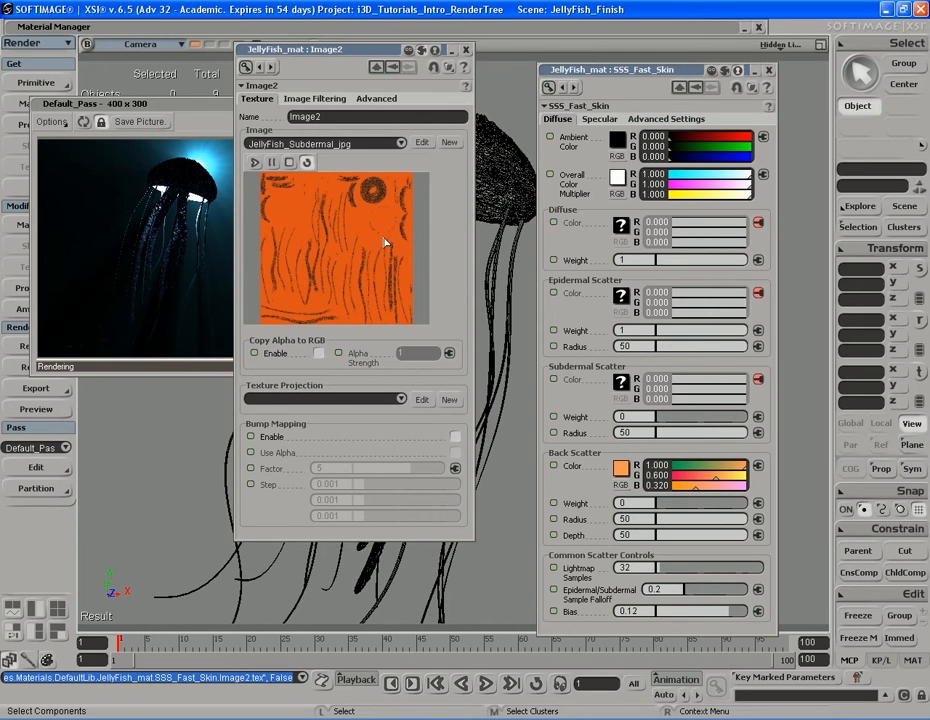
# Set the Subdermal Scatter weight and the Back Scatter weight to 1, re-rendering the preview after each change.
pyautogui.click(465, 49)
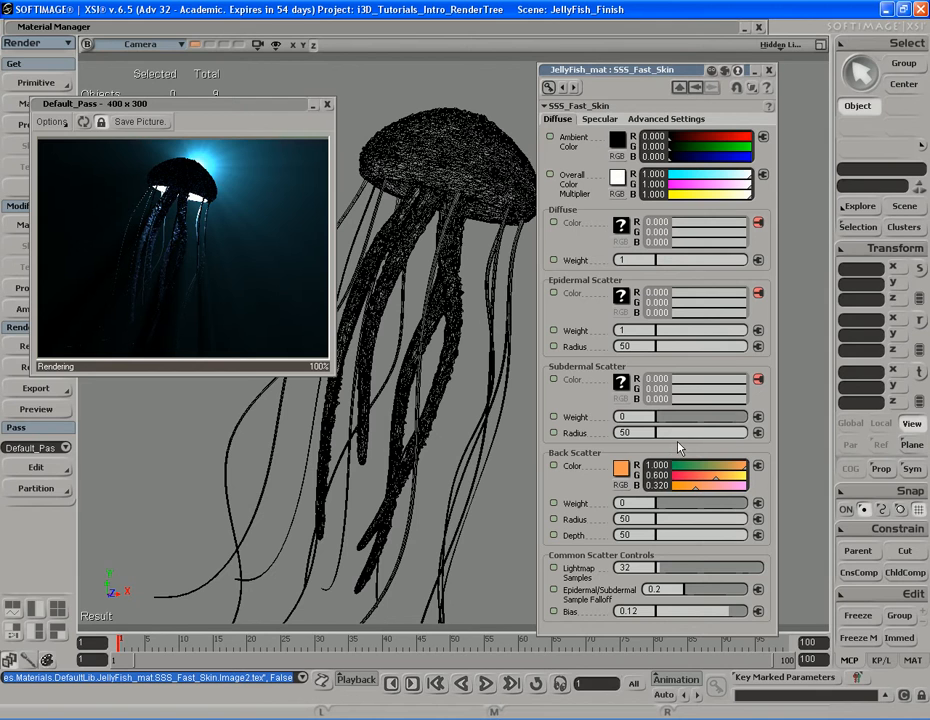
pyautogui.moveTo(681, 421); pyautogui.dragTo(760, 420)
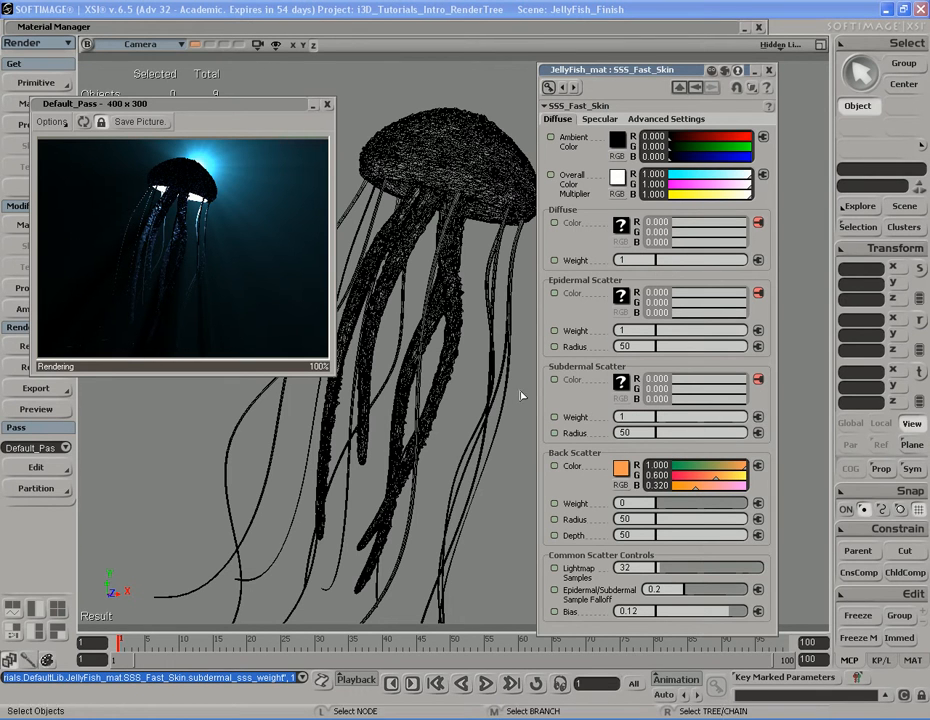
pyautogui.click(84, 122)
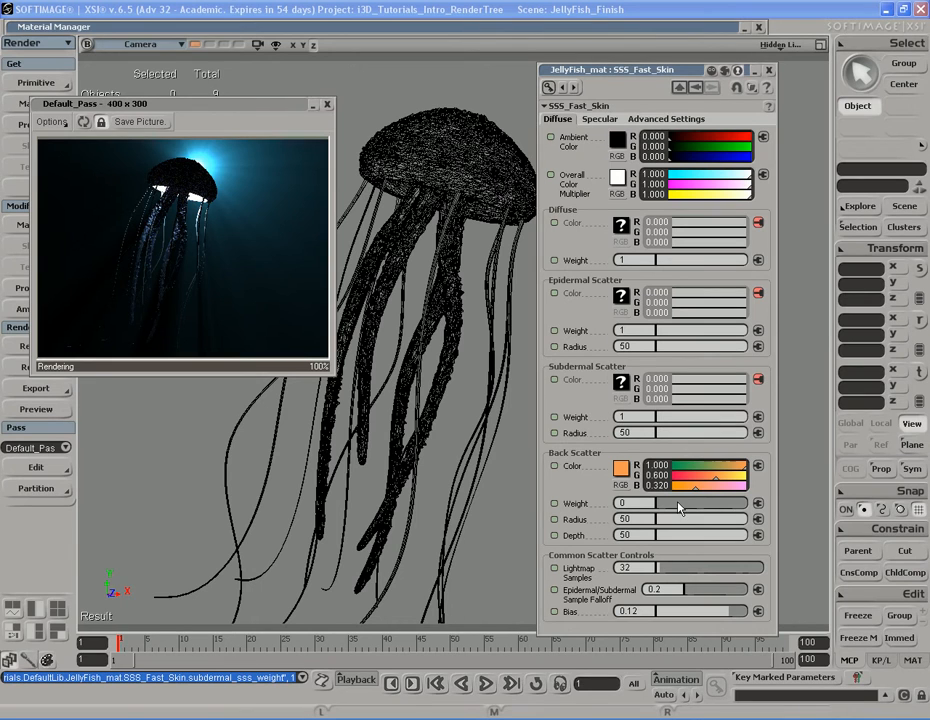
pyautogui.moveTo(679, 506); pyautogui.dragTo(755, 508)
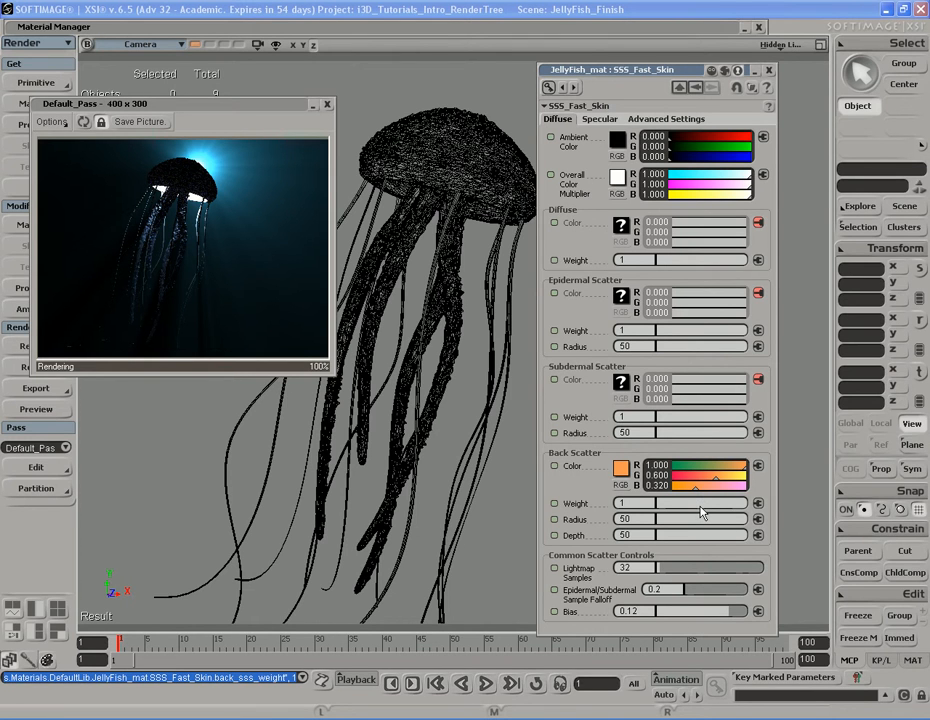
pyautogui.click(84, 122)
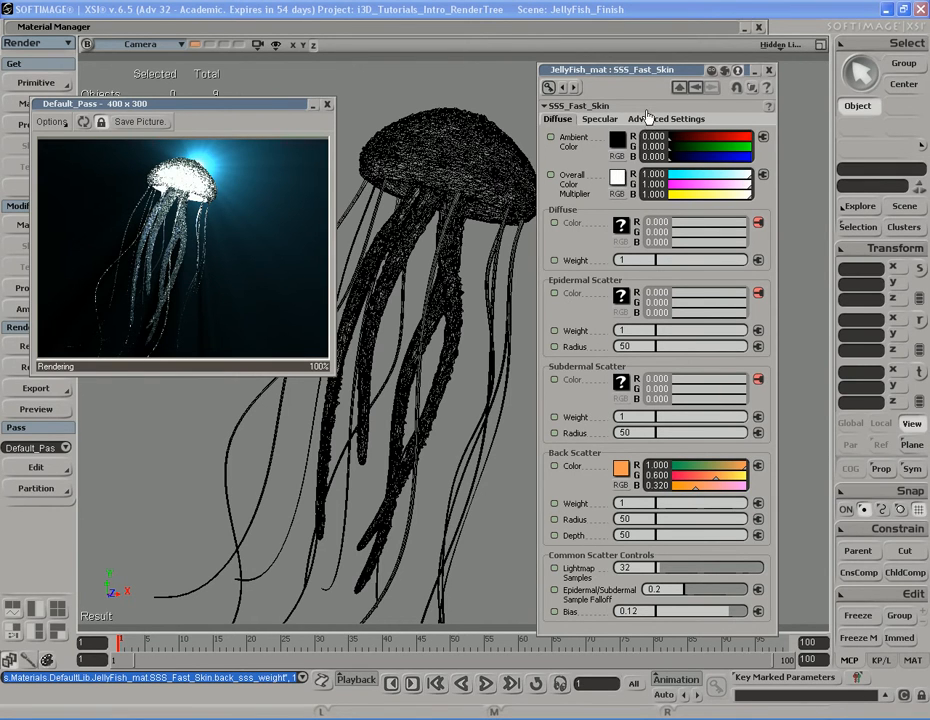
# Connect the JellyFish_Color Image node to the SSS_Fast_Skin overall_color input of JellyFish_mat and re-render the preview.
pyautogui.doubleClick(652, 30)
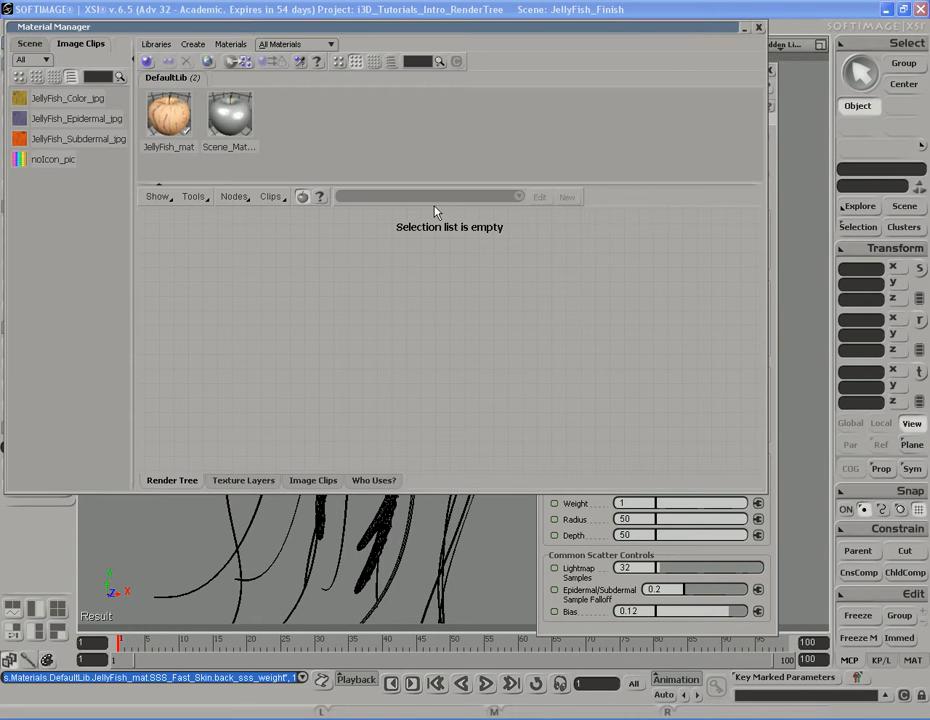
pyautogui.click(168, 114)
pyautogui.moveTo(412, 291); pyautogui.dragTo(371, 270, button='middle')
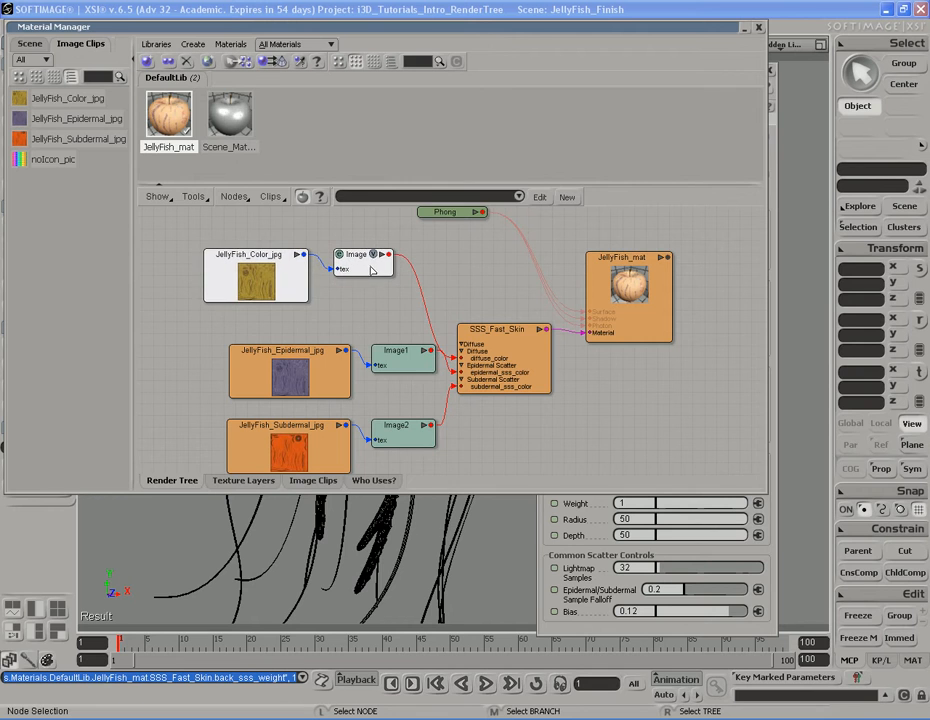
pyautogui.moveTo(389, 254); pyautogui.dragTo(540, 336)
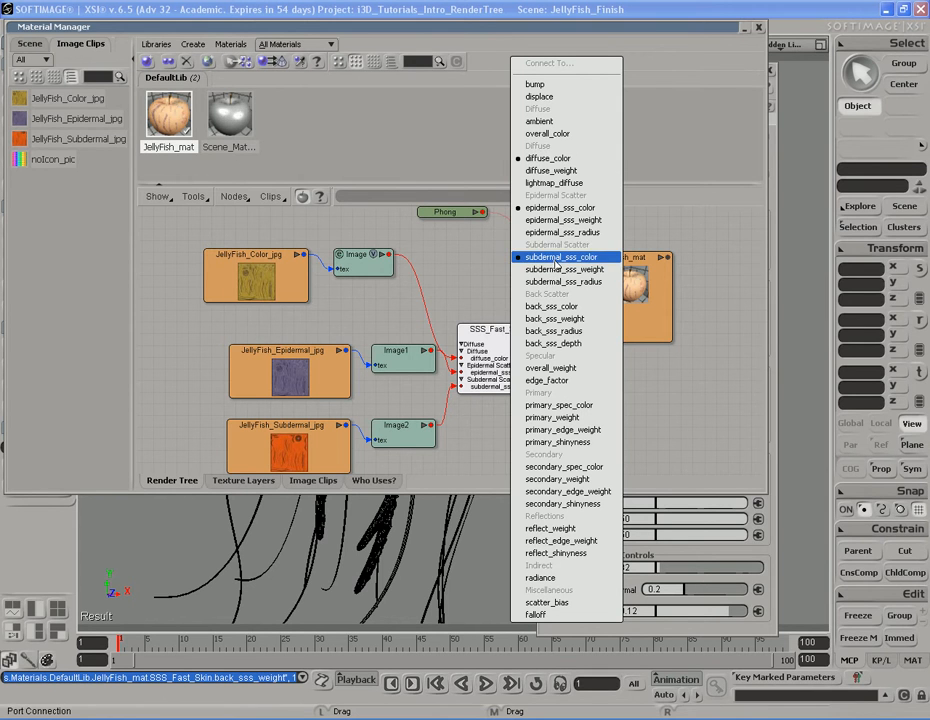
pyautogui.click(556, 134)
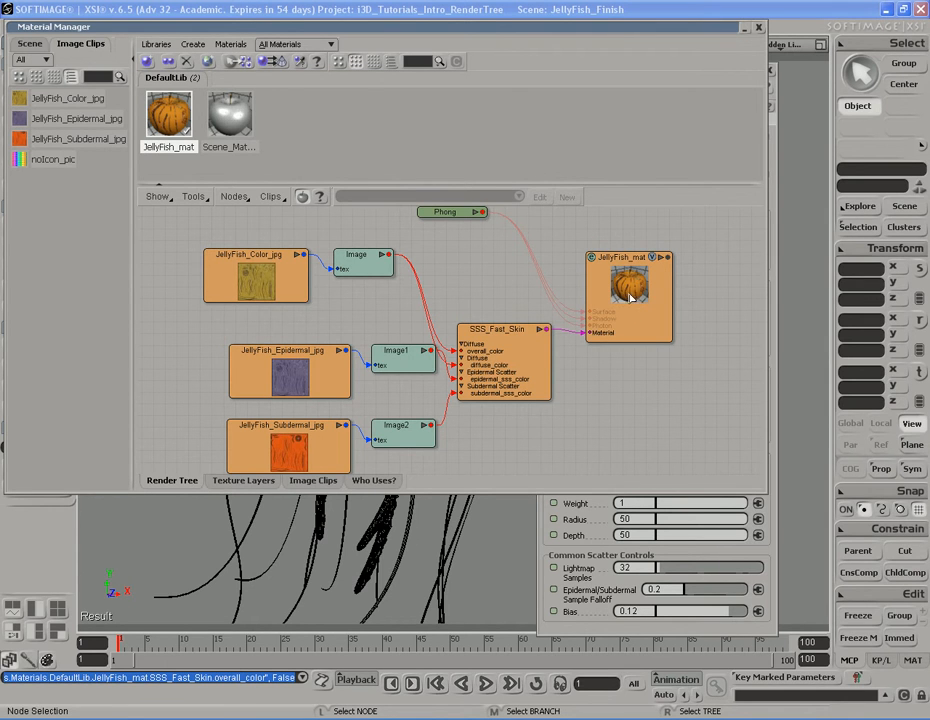
pyautogui.doubleClick(610, 30)
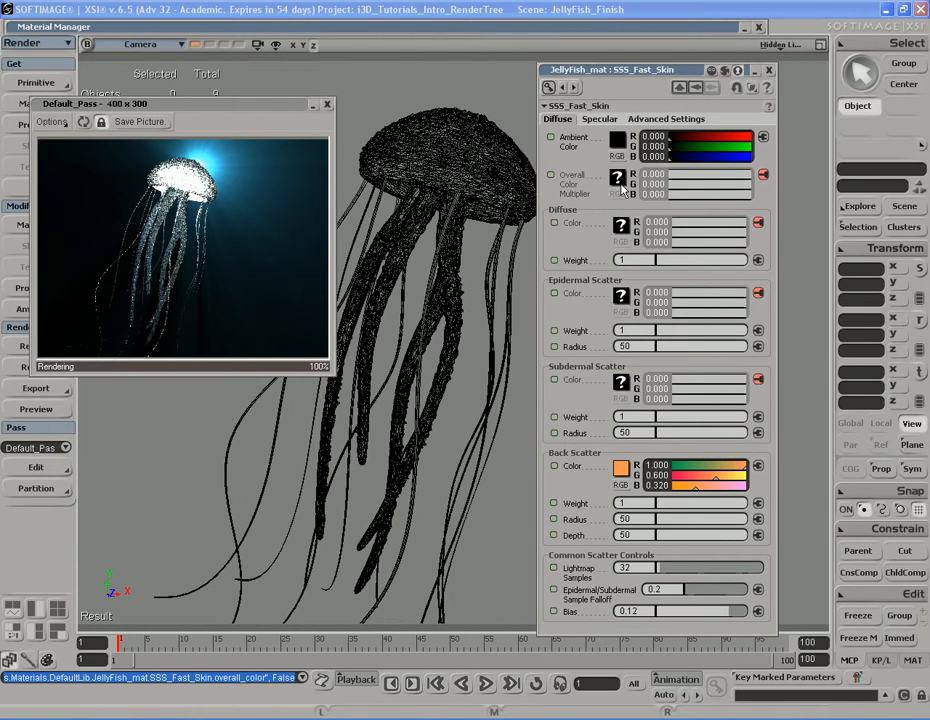
pyautogui.click(84, 122)
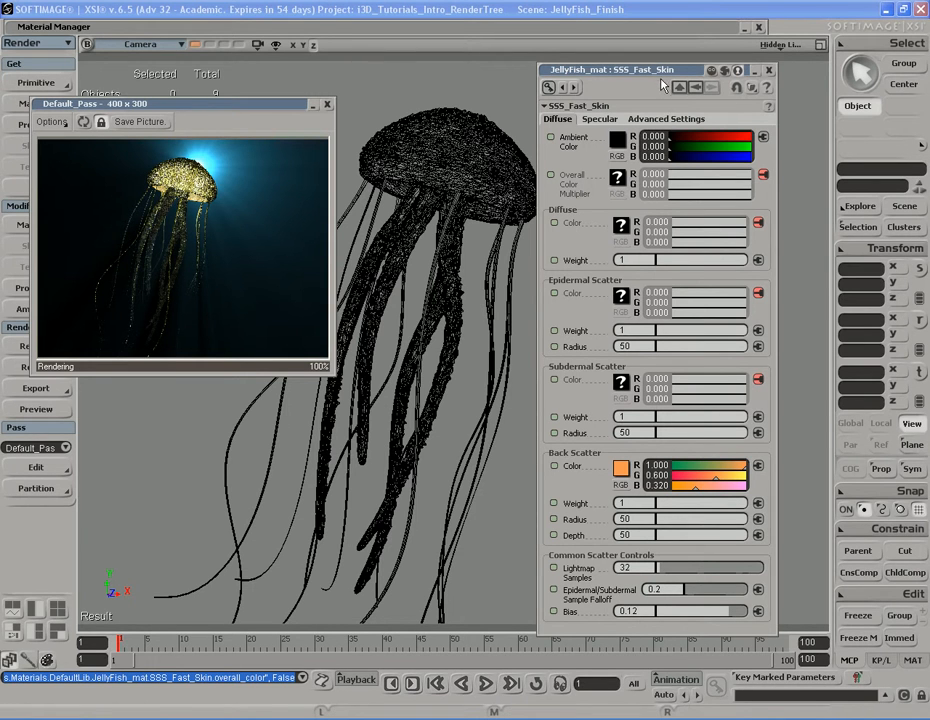
# Add a Bumpmap_generator node to JellyFish_mat's render tree, connect it to the material's Bump Map input and rearrange the nodes.
pyautogui.click(466, 26)
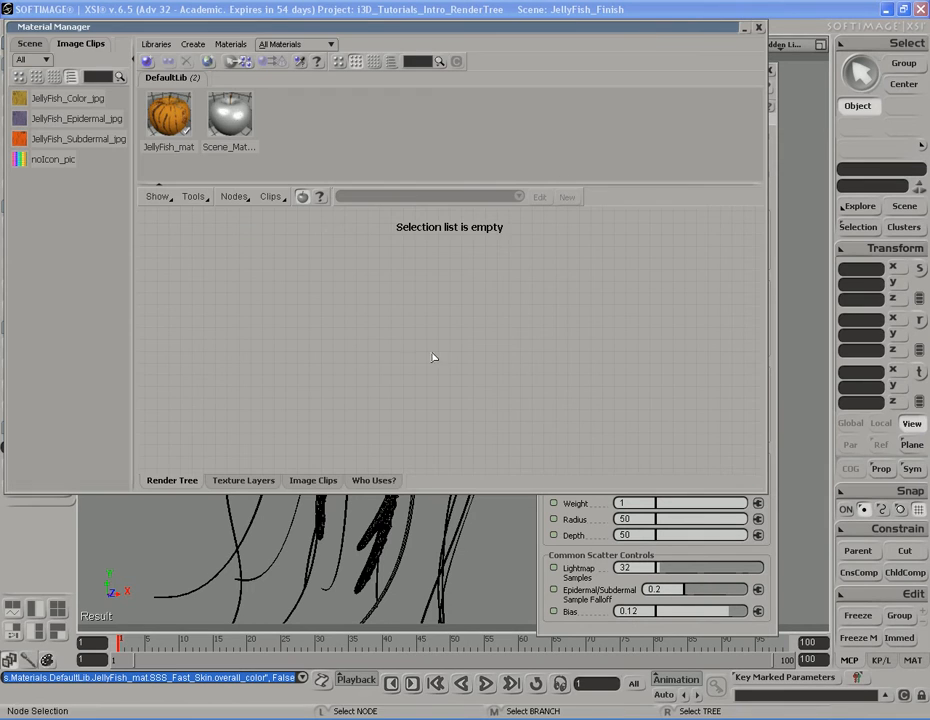
pyautogui.click(170, 113)
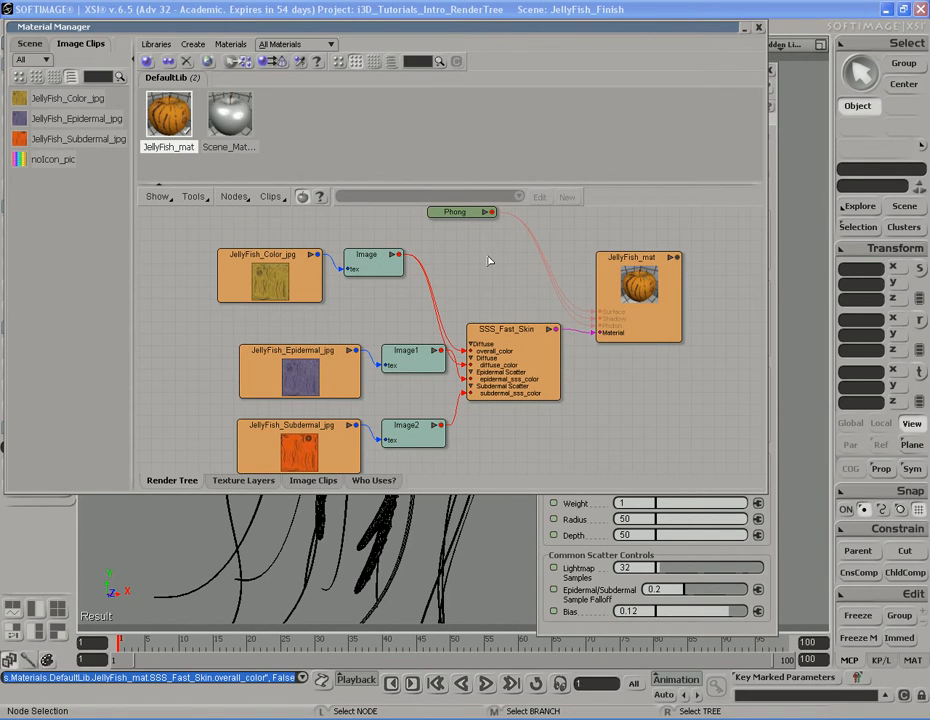
pyautogui.press('r')
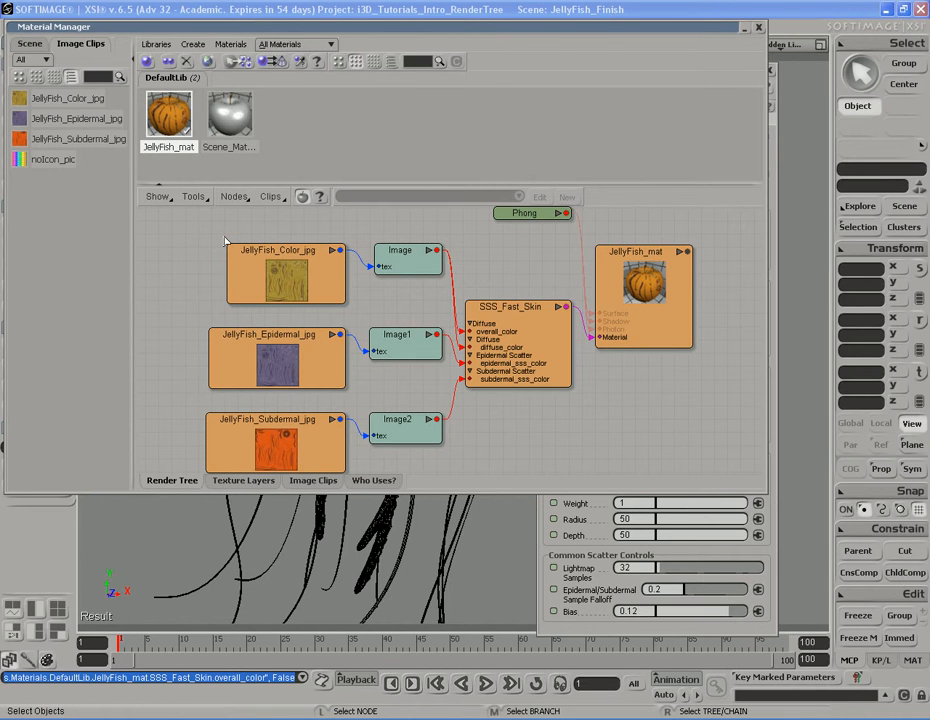
pyautogui.click(234, 196)
pyautogui.moveTo(270, 347)
pyautogui.moveTo(295, 331)
pyautogui.click(362, 342)
pyautogui.moveTo(472, 258); pyautogui.dragTo(646, 335)
pyautogui.click(688, 394)
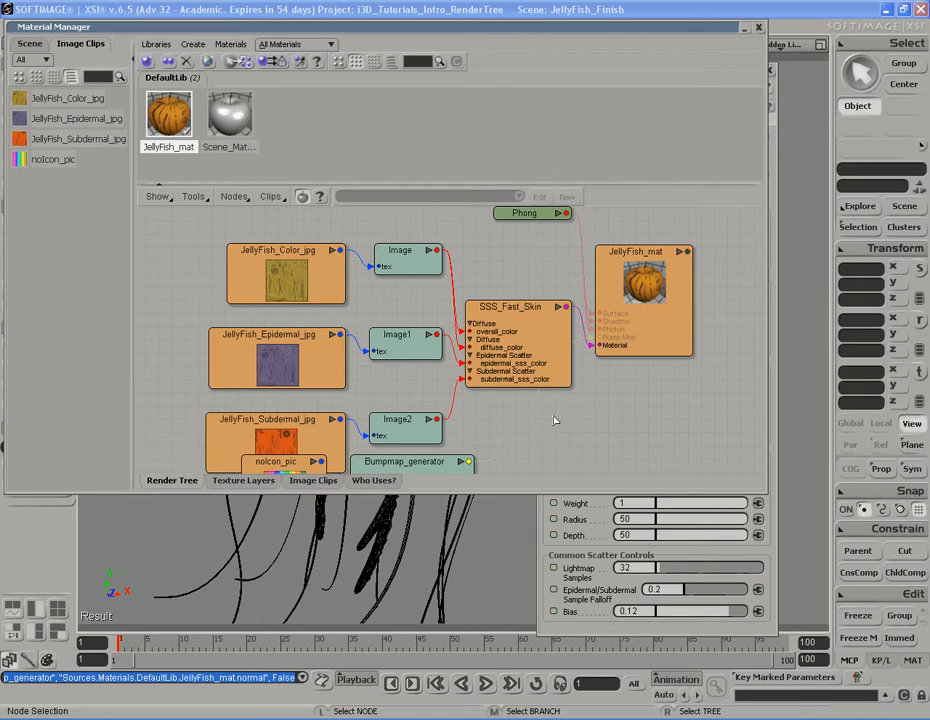
pyautogui.press('a')
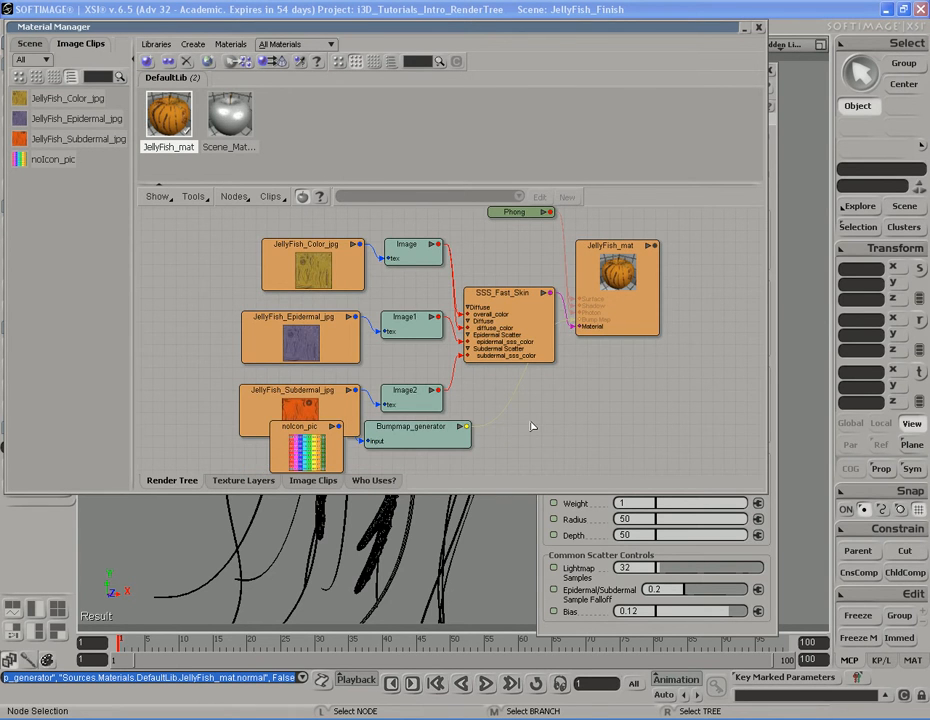
pyautogui.hotkey('ctrl', 'r')
# Load JellyFish_Bump.jpg into the Bumpmap_generator node as a new image clip.
pyautogui.doubleClick(513, 250)
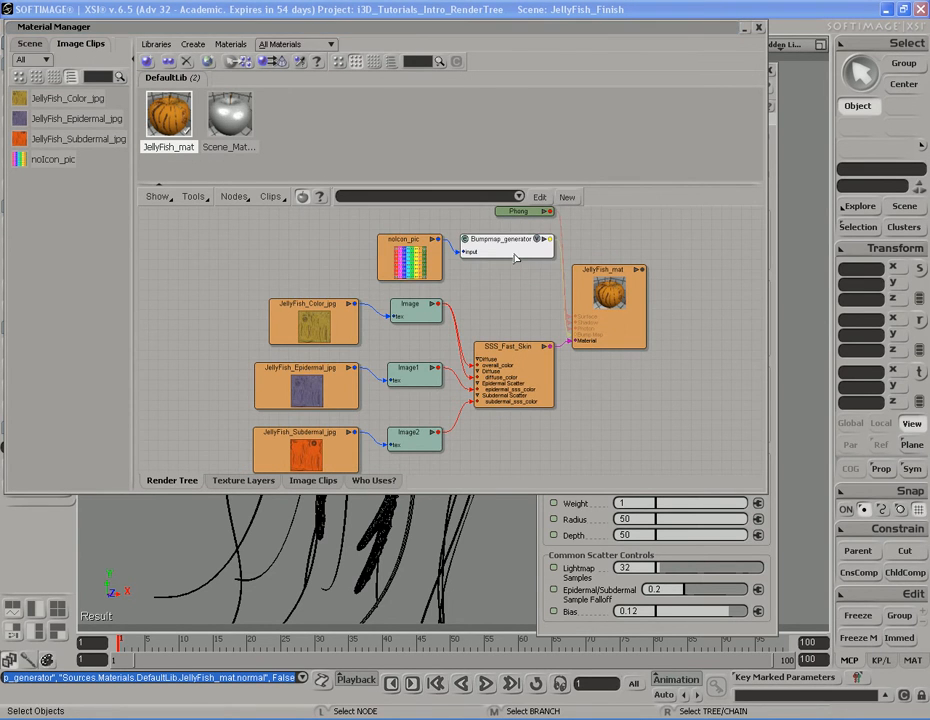
pyautogui.click(454, 132)
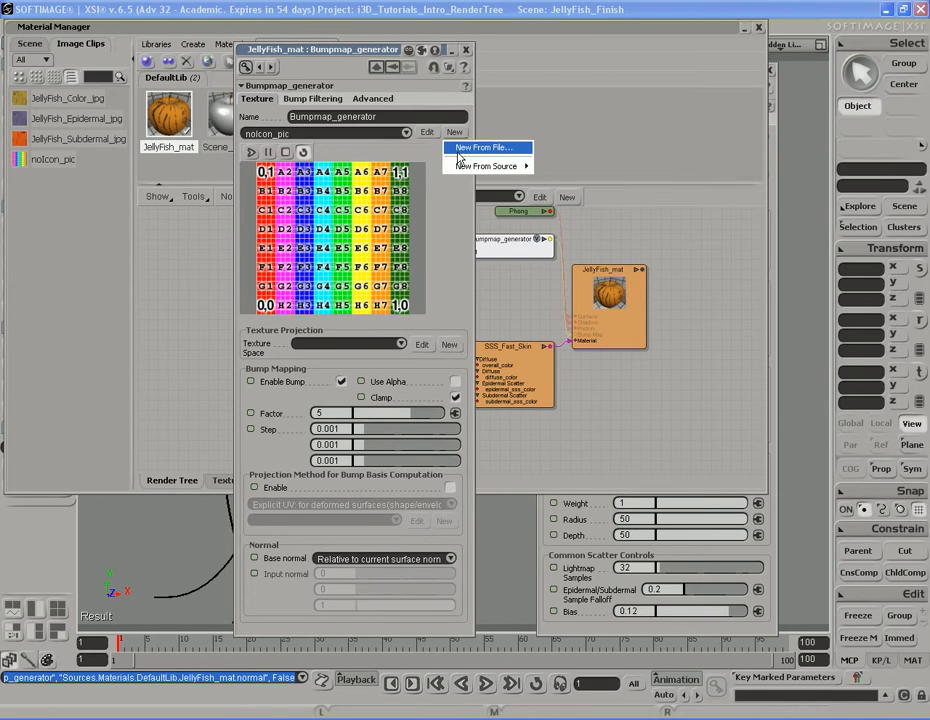
pyautogui.click(490, 152)
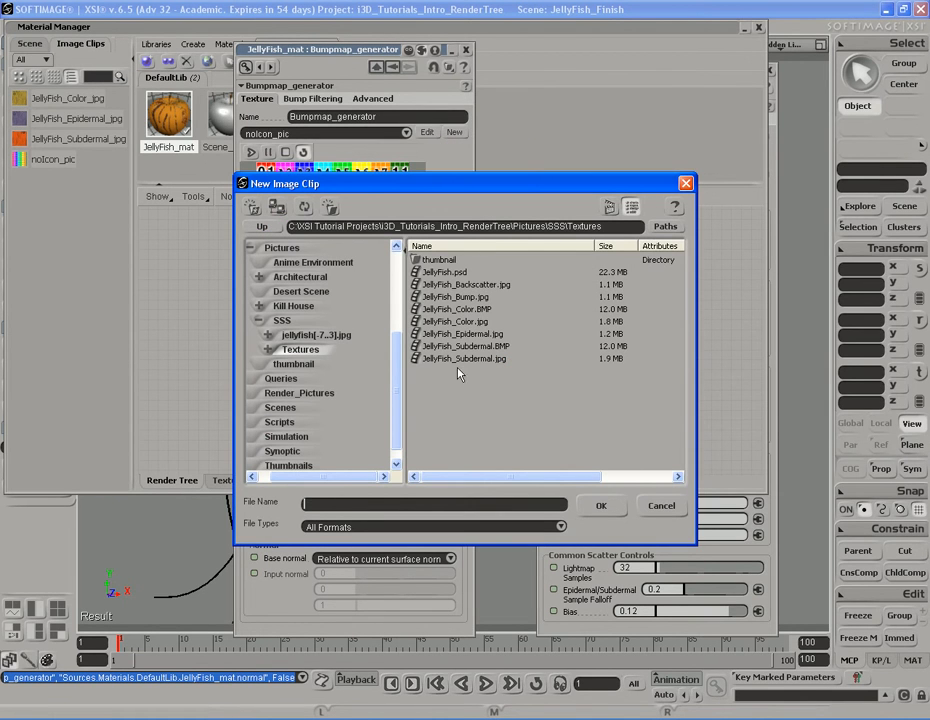
pyautogui.click(468, 297)
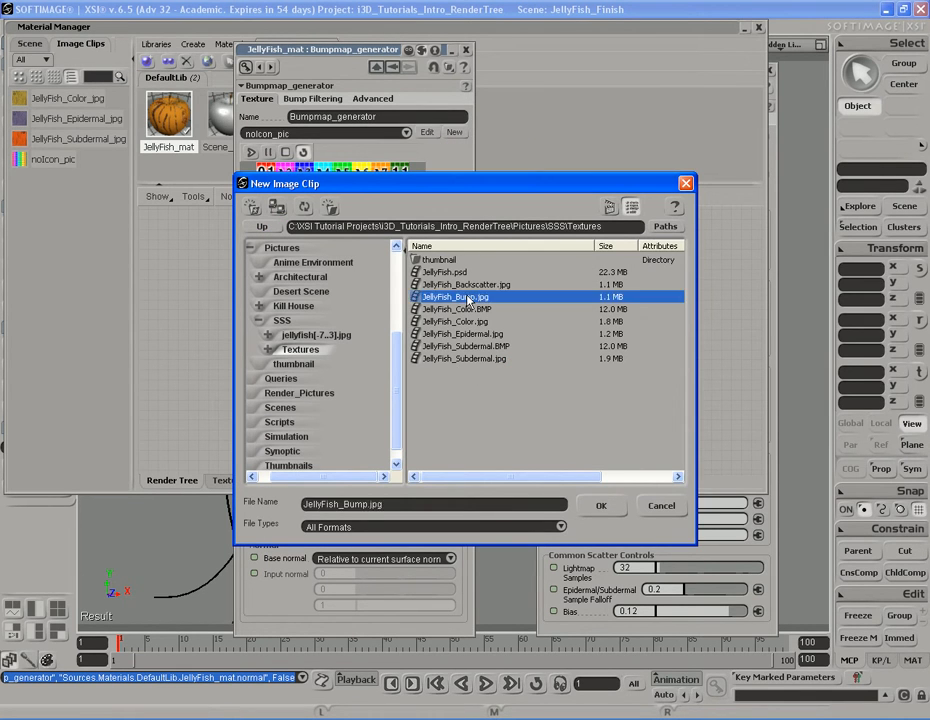
pyautogui.doubleClick(468, 297)
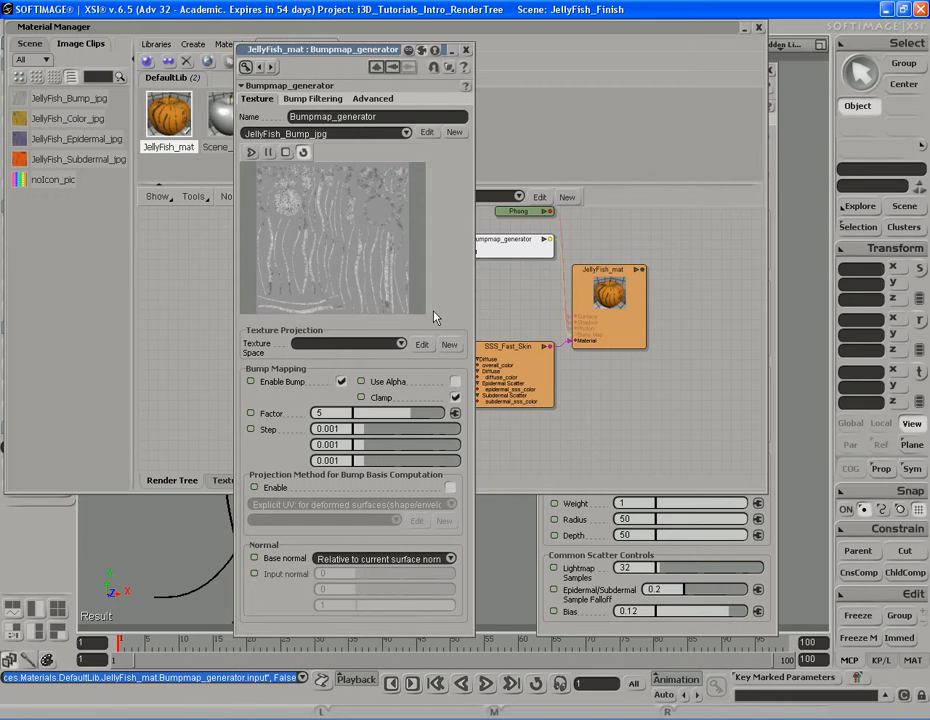
# Set the Bumpmap_generator's bump factor to -5 and close its properties.
pyautogui.click(330, 413)
pyautogui.write('-')
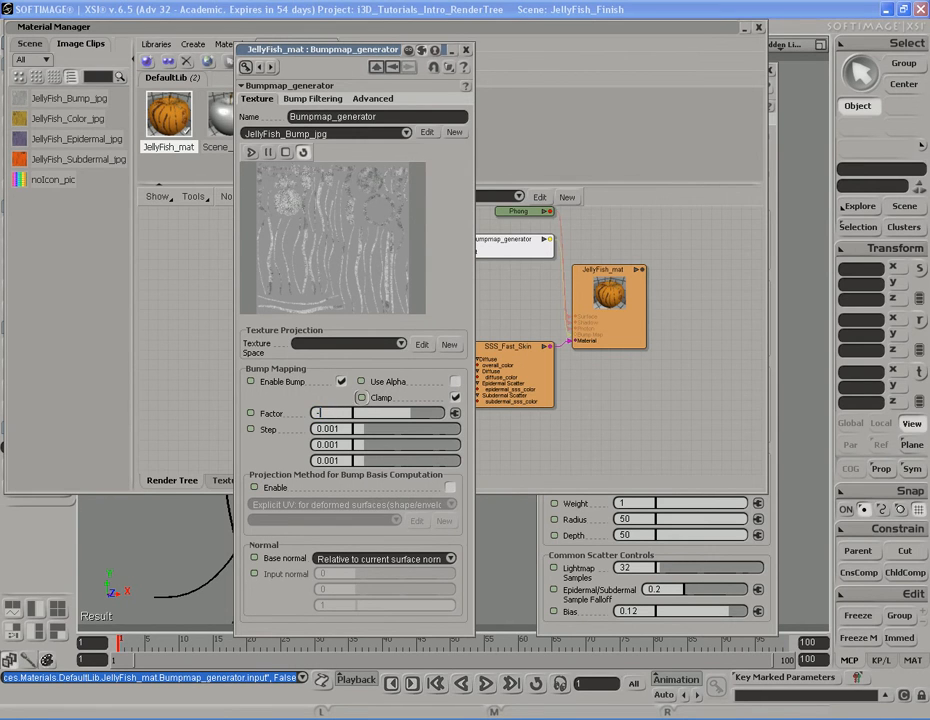
pyautogui.write('5')
pyautogui.press('Return')
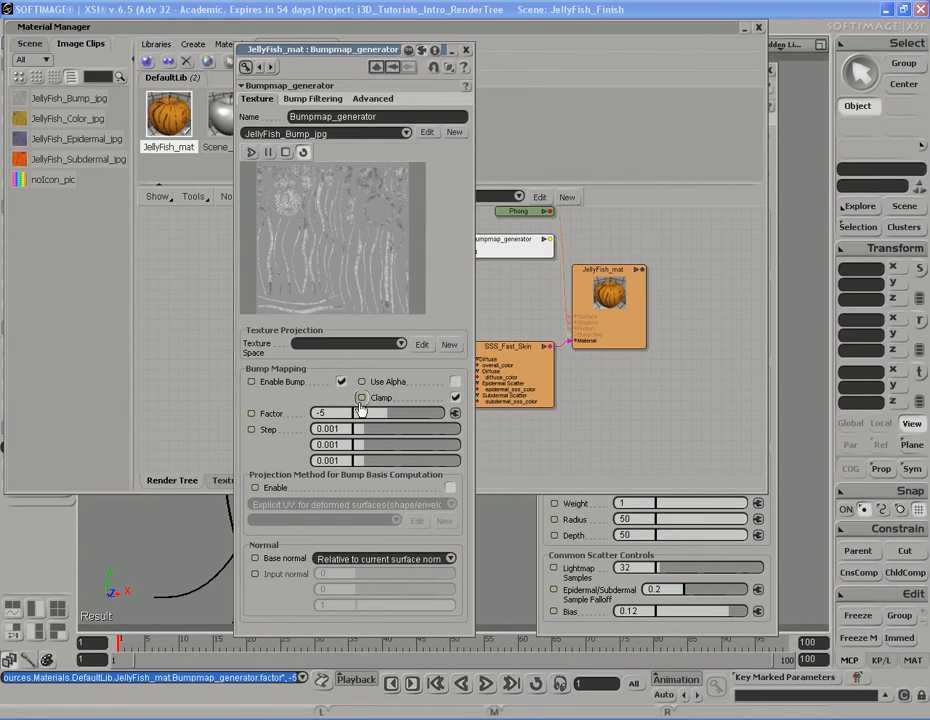
pyautogui.click(466, 53)
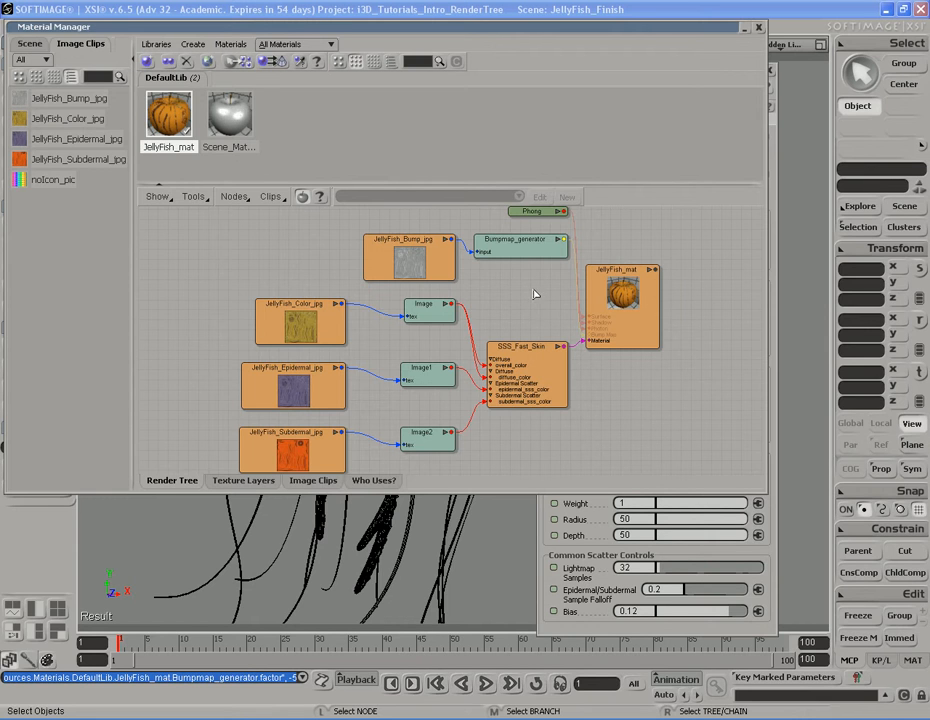
# Re-render the preview to check the bump map on the jellyfish, and close the render window.
pyautogui.click(490, 365)
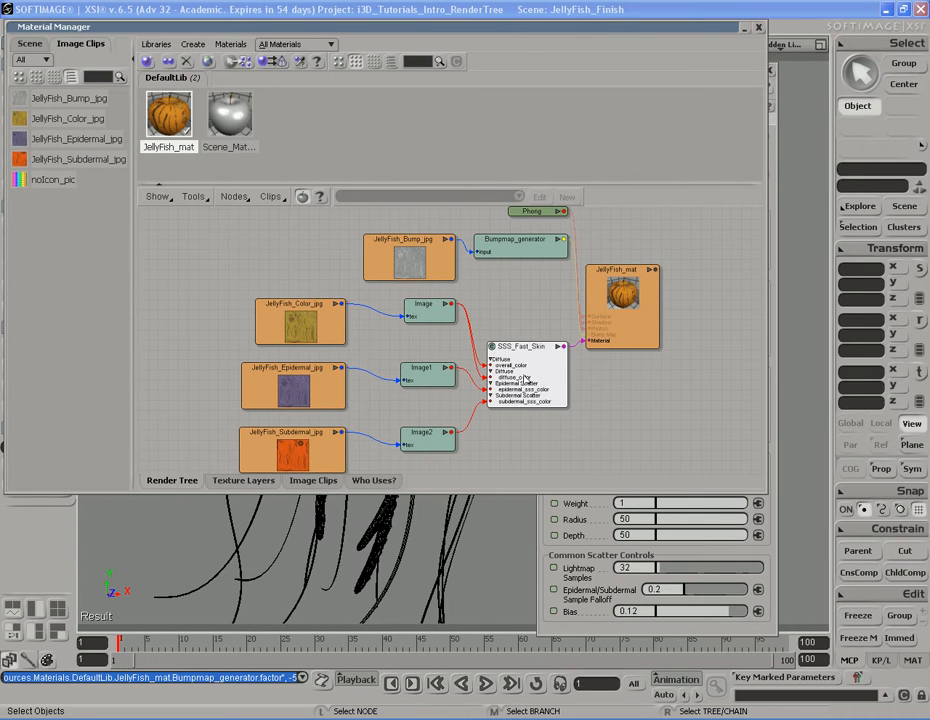
pyautogui.click(529, 297)
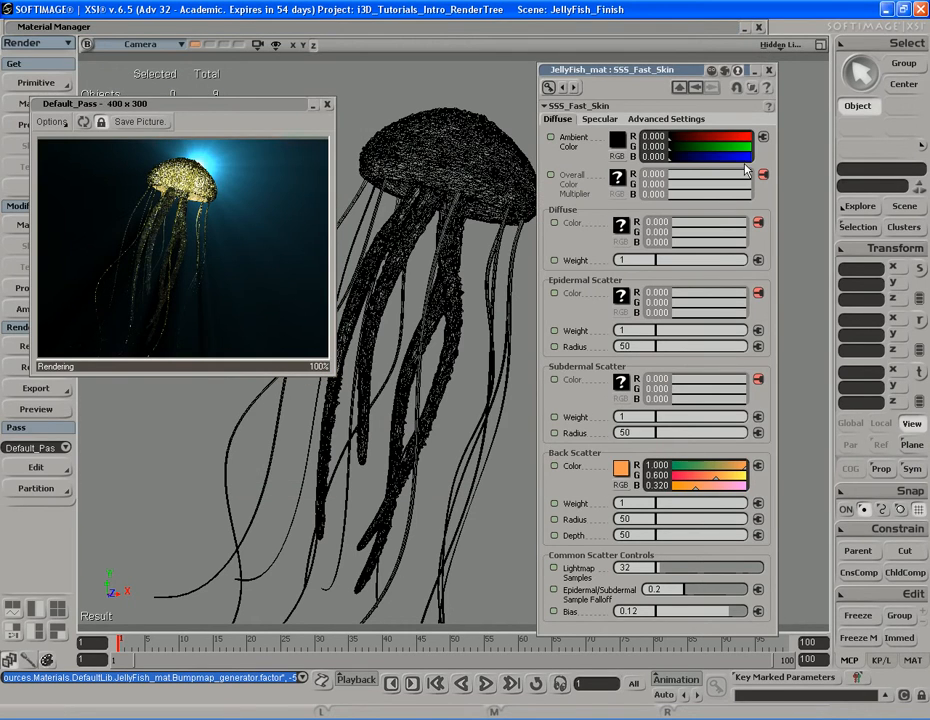
pyautogui.doubleClick(666, 70)
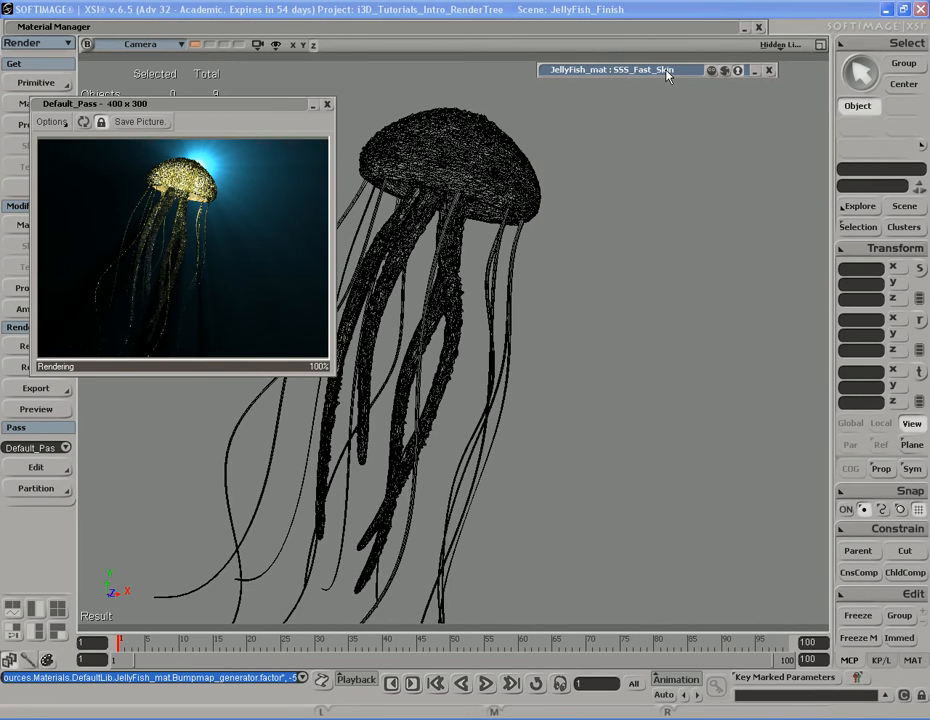
pyautogui.click(84, 123)
pyautogui.click(328, 105)
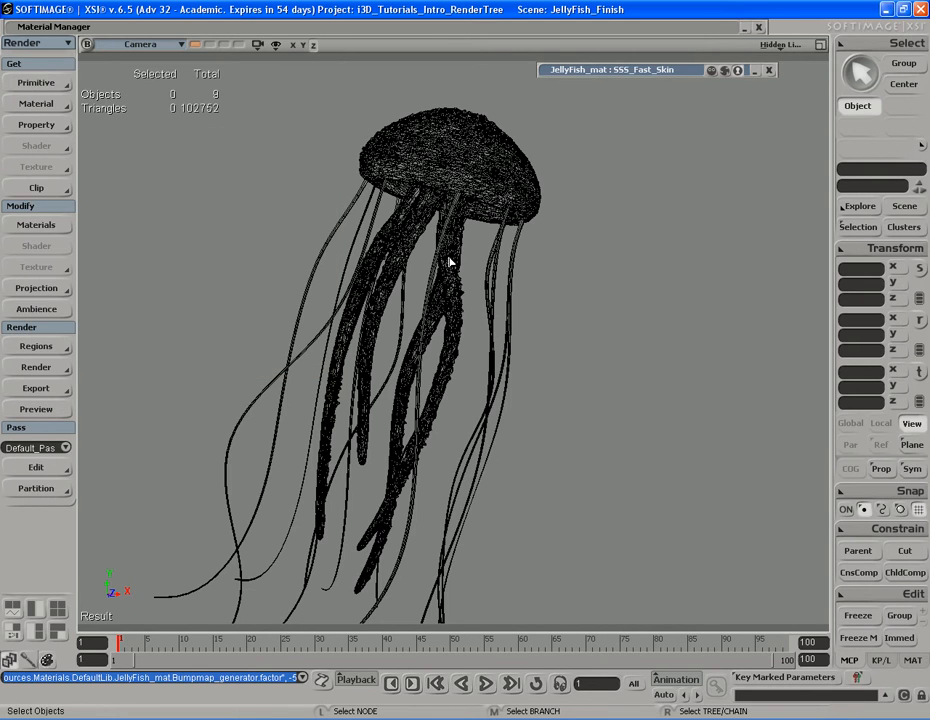
# Set the overall specular weight of the SSS_Fast_Skin shader to 1.
pyautogui.click(624, 74)
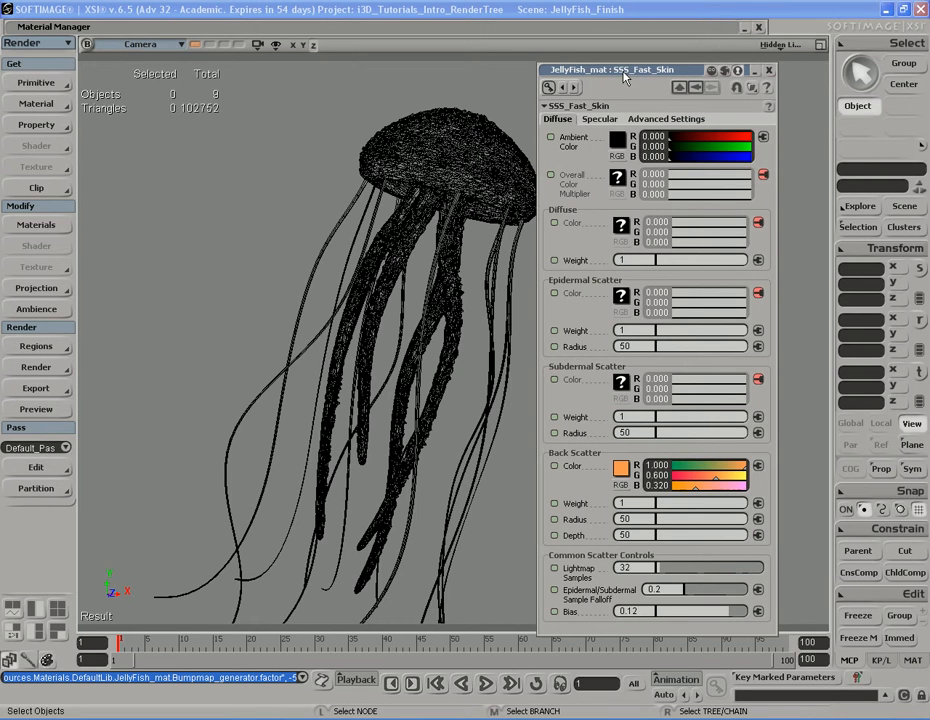
pyautogui.click(602, 119)
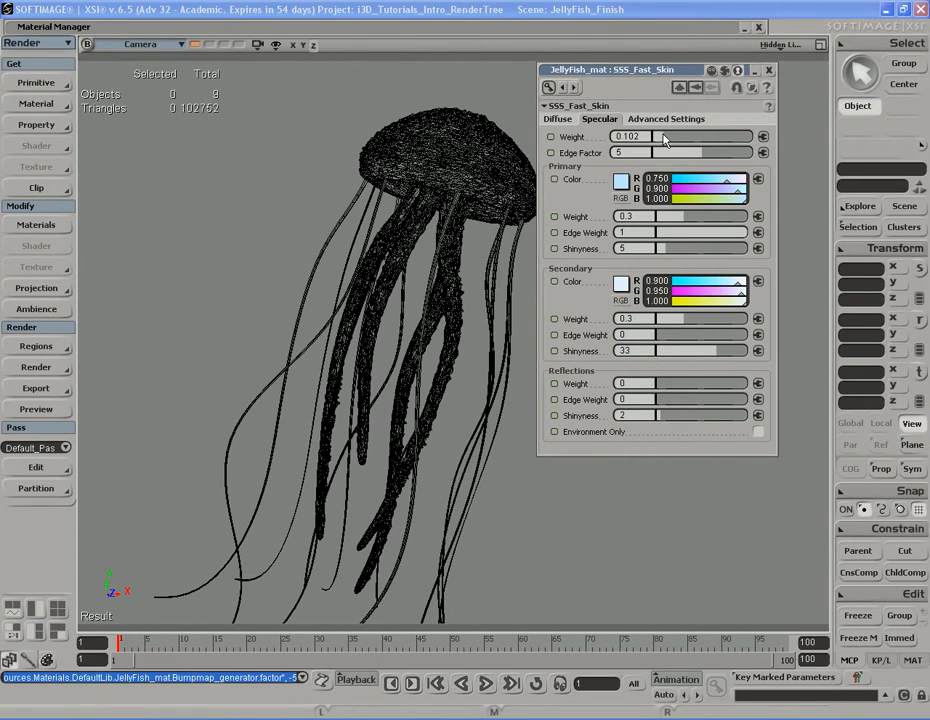
pyautogui.moveTo(661, 137); pyautogui.dragTo(757, 139)
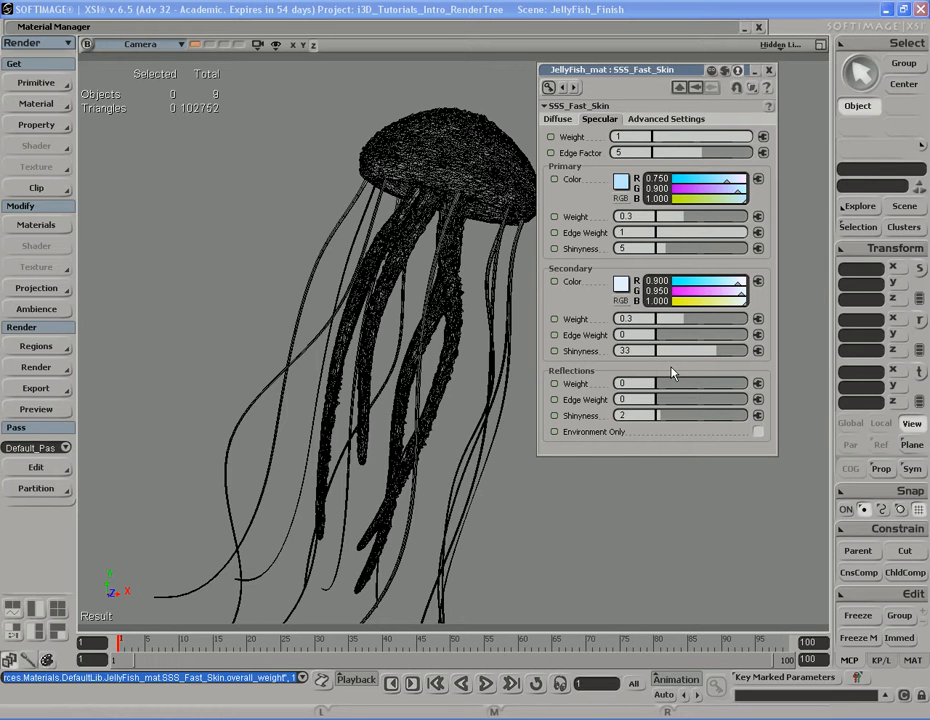
pyautogui.click(758, 432)
pyautogui.click(758, 432)
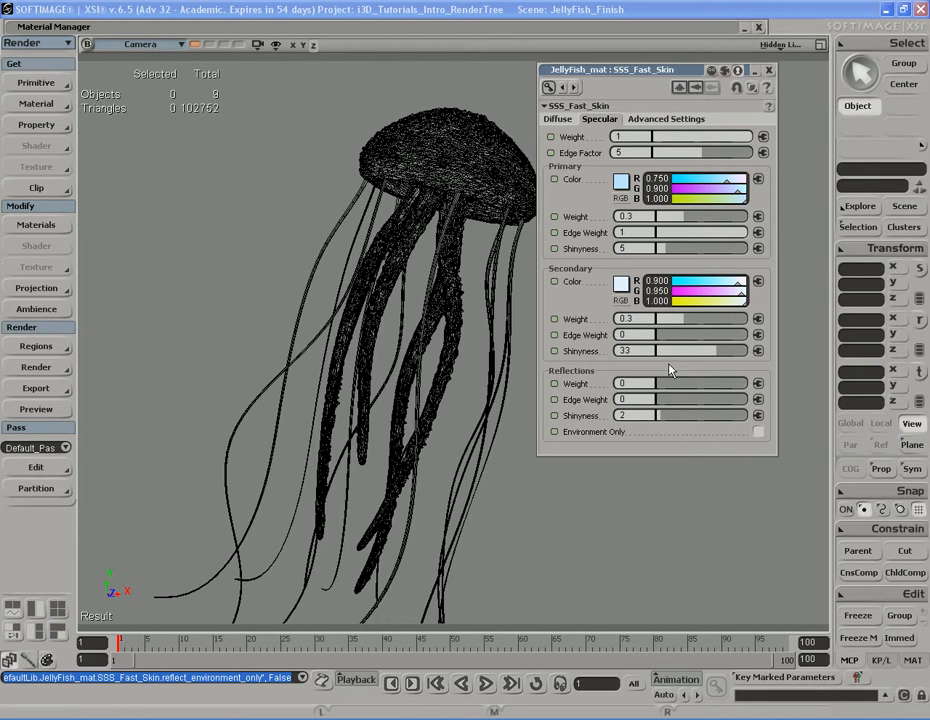
pyautogui.click(758, 432)
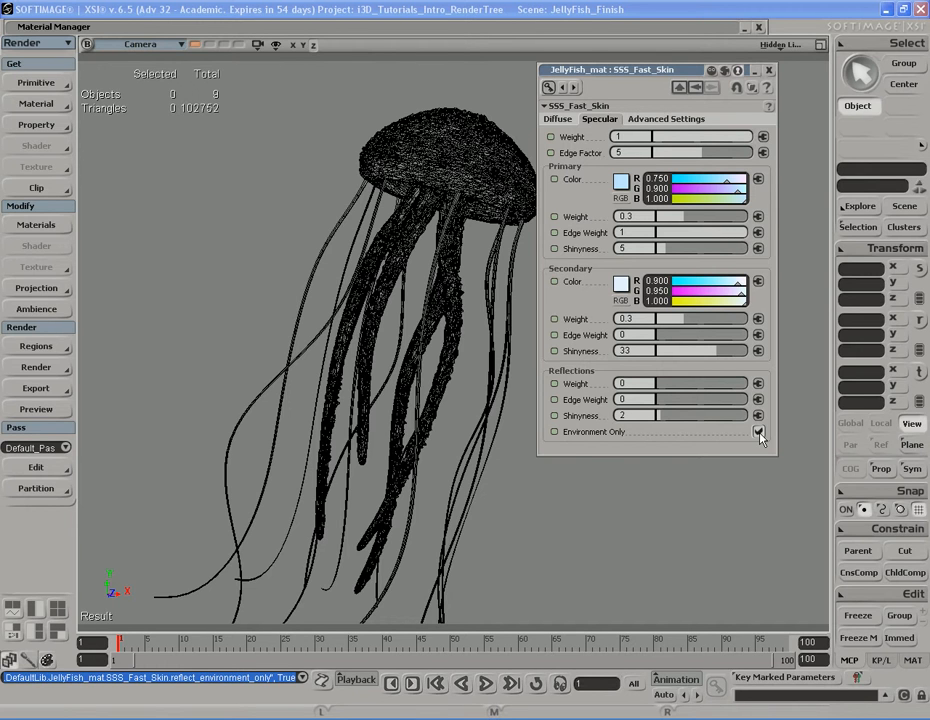
pyautogui.click(759, 432)
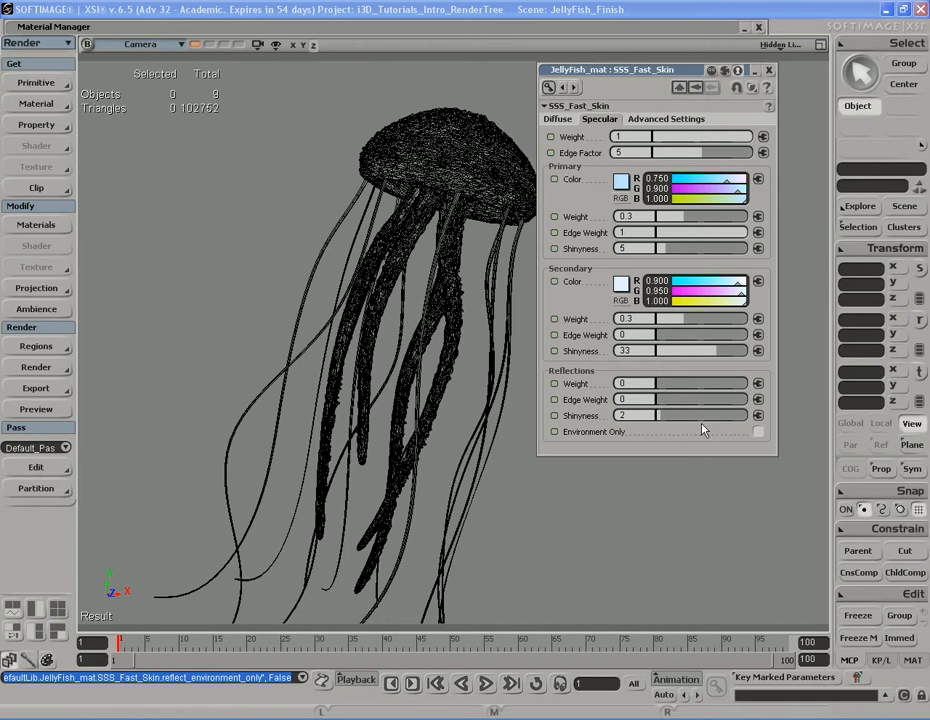
# Examine the SSS_Fast_Skin shader's advanced indirect illumination, lightmap and scale settings.
pyautogui.click(662, 121)
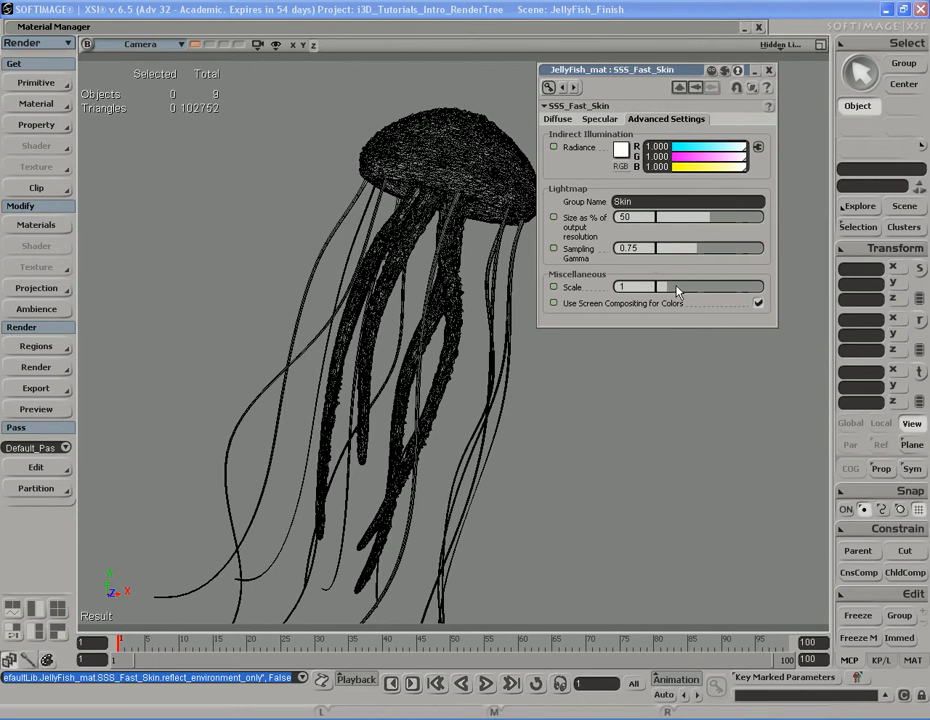
# Compare the SSS_Fast_Skin shader's scatter radius settings with its advanced scale setting, and close the shader properties and Material Manager.
pyautogui.click(557, 119)
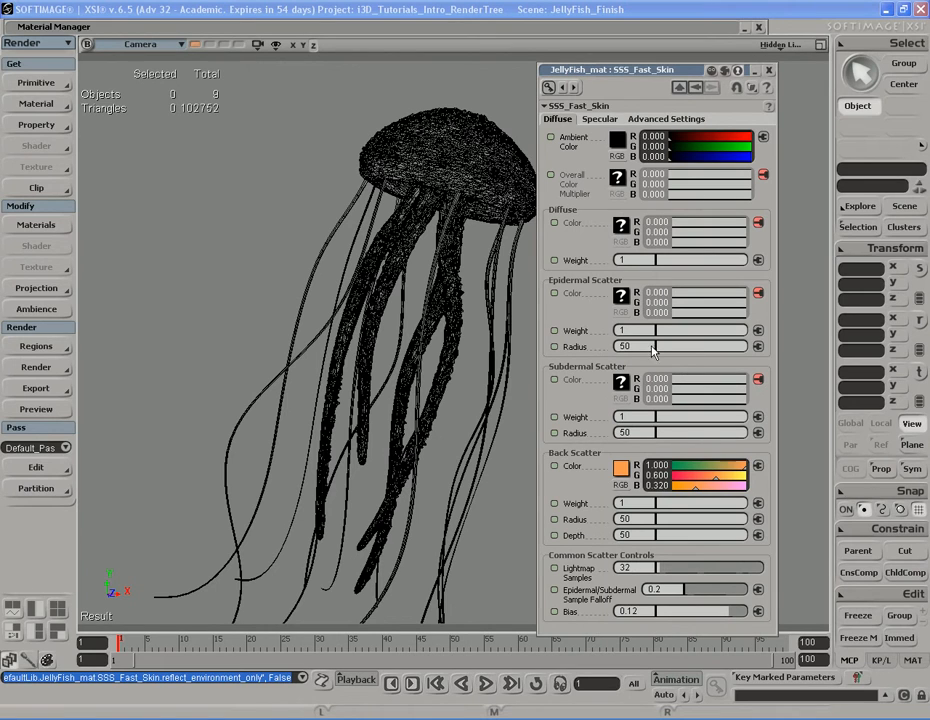
pyautogui.click(665, 119)
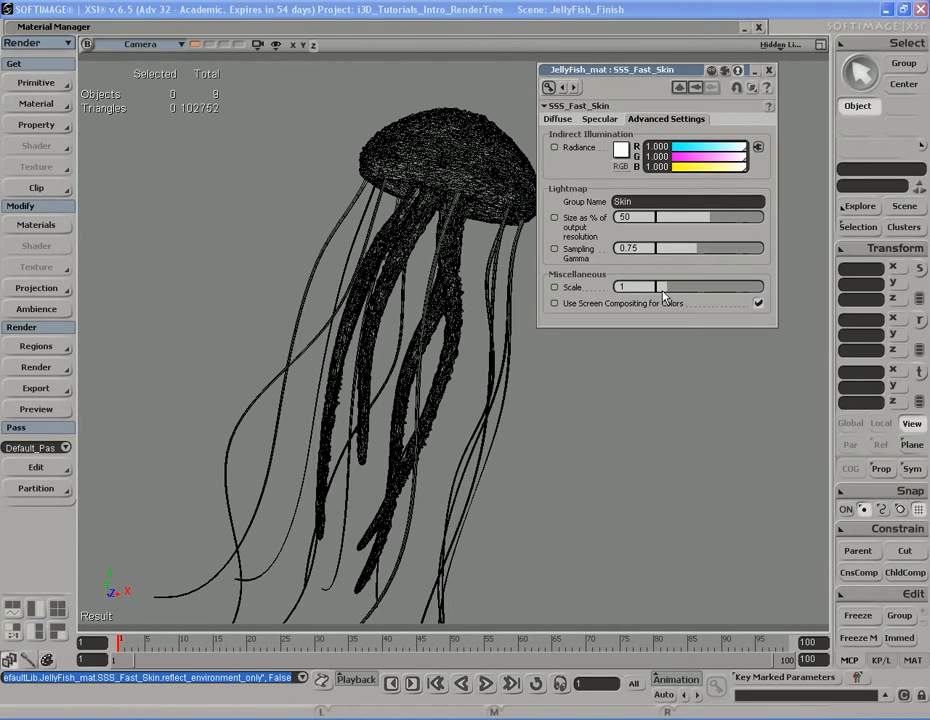
pyautogui.click(558, 120)
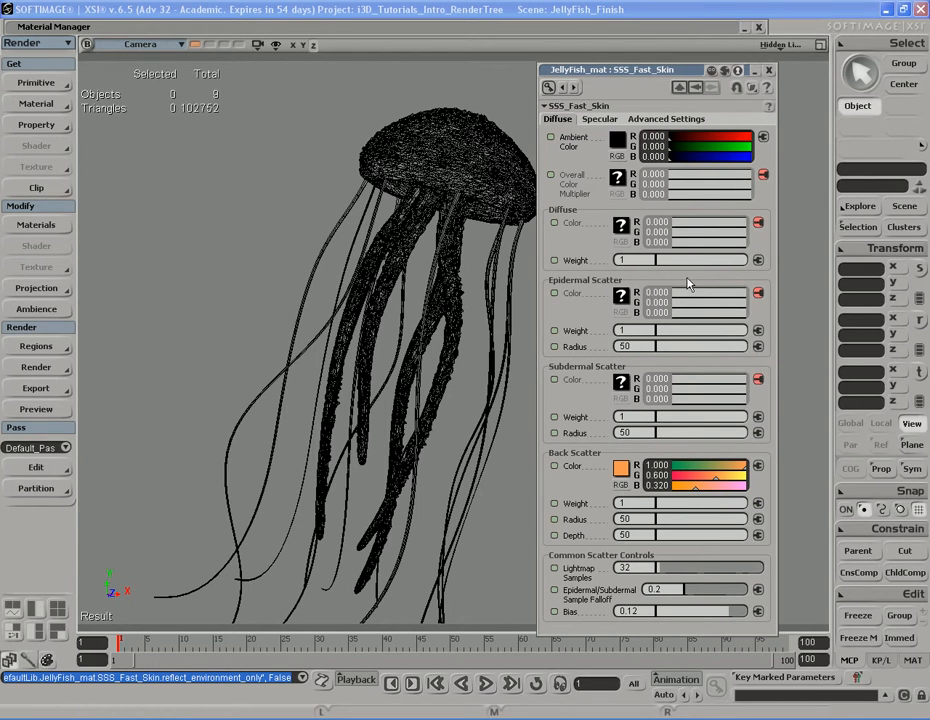
pyautogui.click(647, 121)
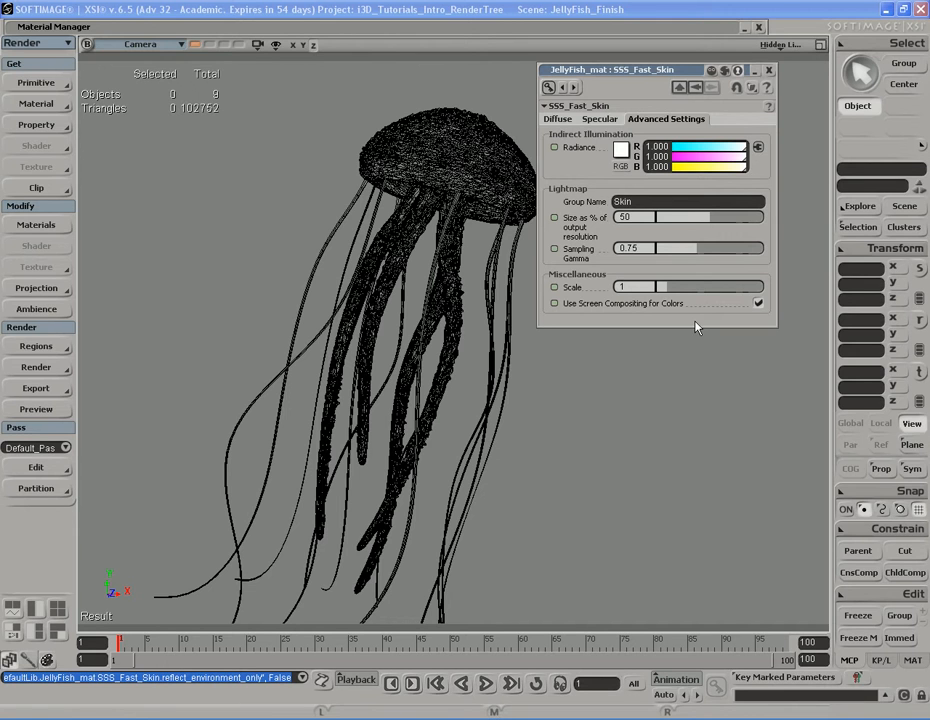
pyautogui.click(557, 119)
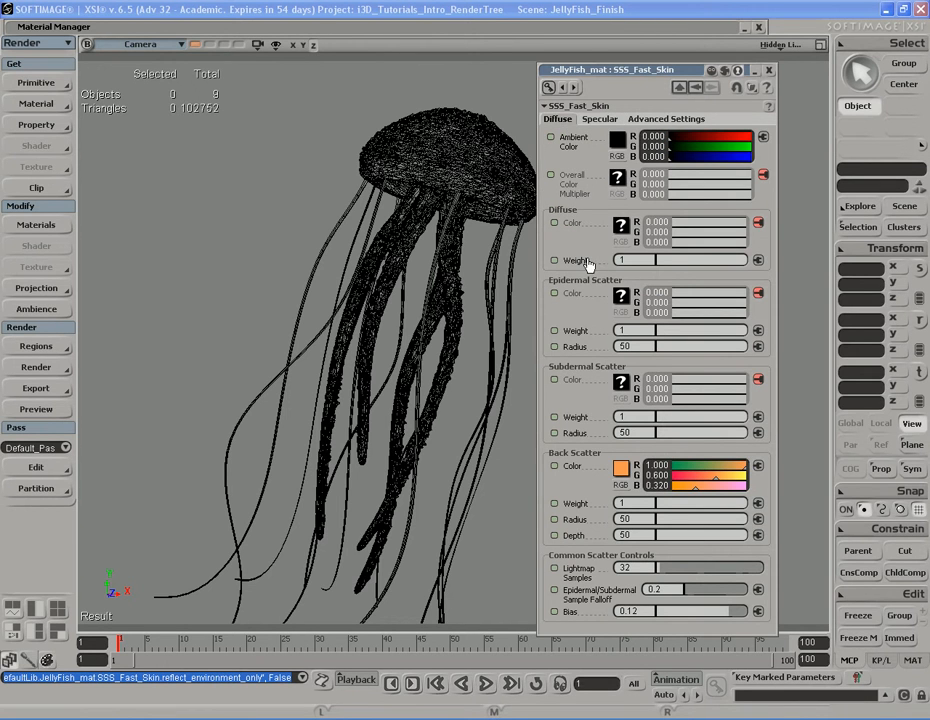
pyautogui.click(769, 70)
pyautogui.doubleClick(602, 28)
pyautogui.click(758, 29)
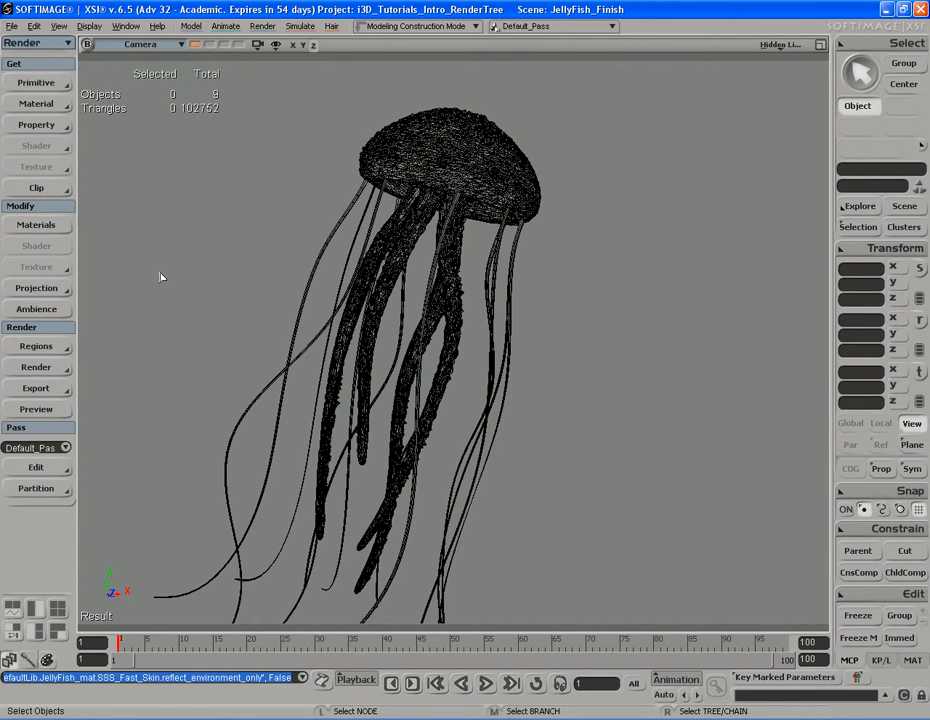
# Set the Default_Pass output resolution to 600 x 450 in the Render Manager.
pyautogui.click(53, 375)
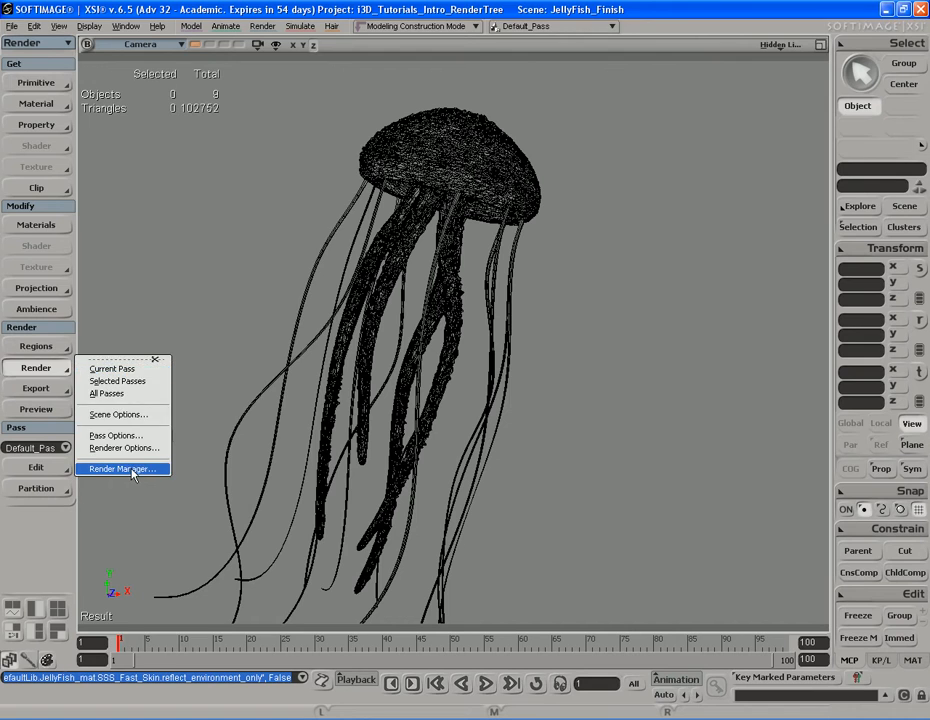
pyautogui.click(190, 469)
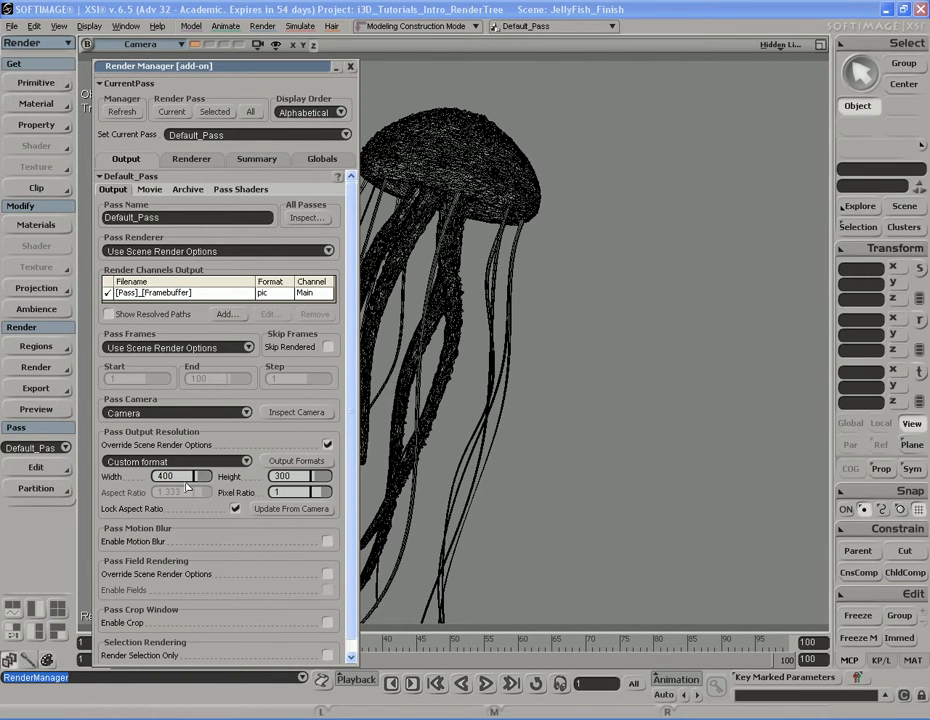
pyautogui.doubleClick(186, 480)
pyautogui.write('600')
pyautogui.press('Return')
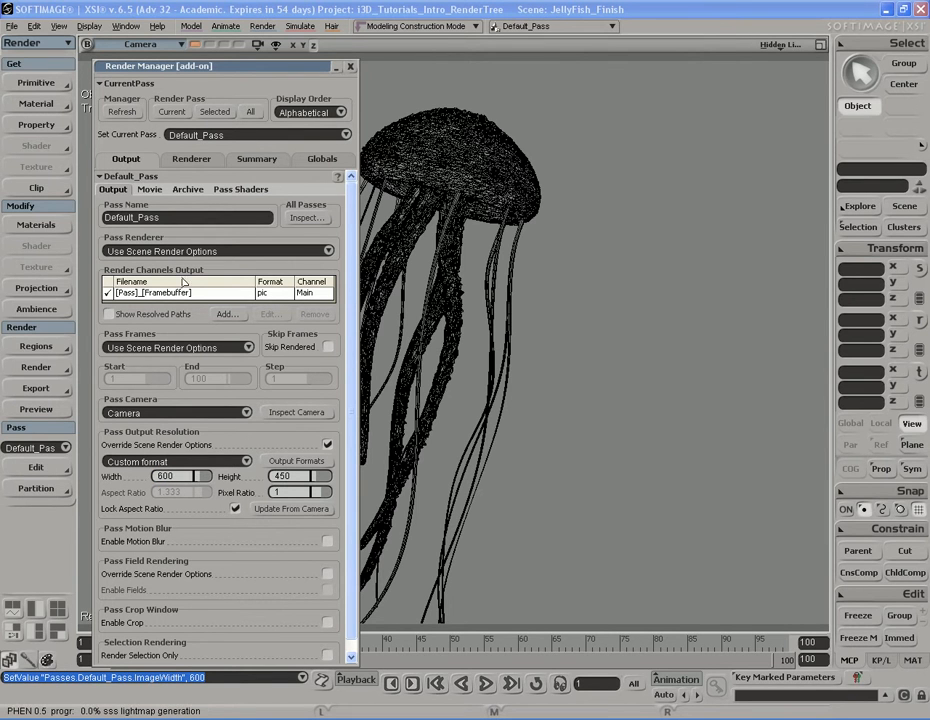
# Set the mental ray aliasing min level to 1 and max level to 2, and close the Render Manager.
pyautogui.click(192, 160)
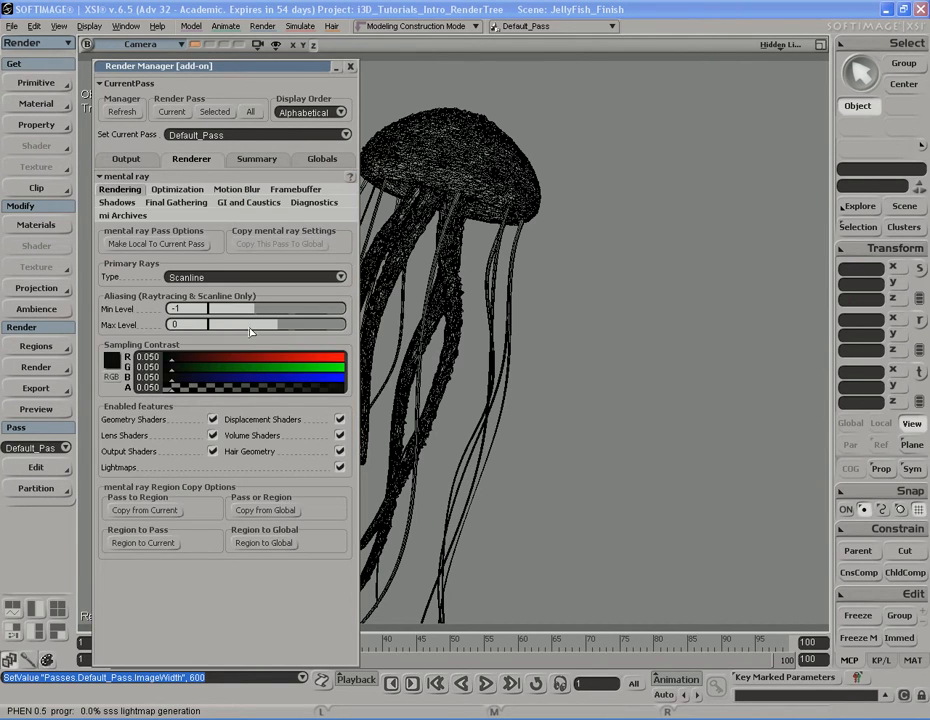
pyautogui.moveTo(256, 309); pyautogui.dragTo(291, 309)
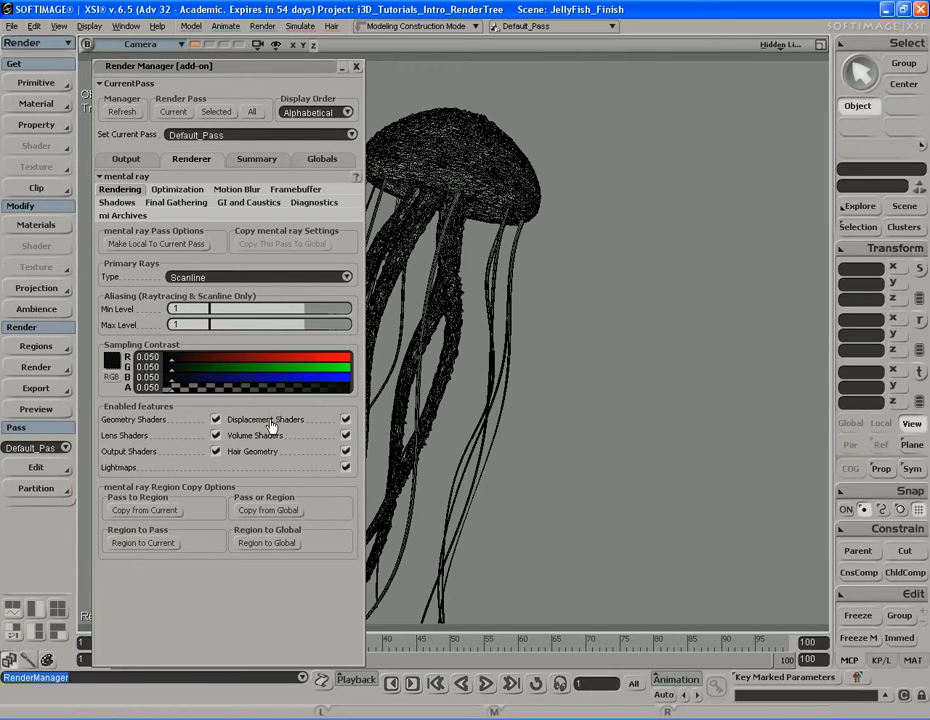
pyautogui.moveTo(307, 327); pyautogui.dragTo(327, 330)
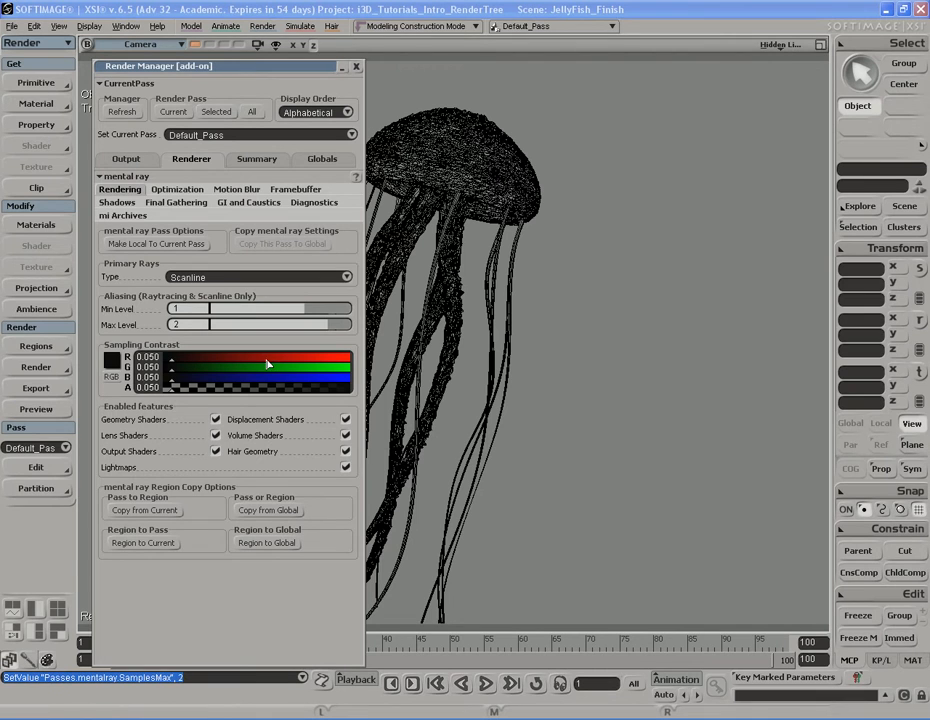
pyautogui.click(172, 192)
pyautogui.click(119, 189)
pyautogui.click(126, 159)
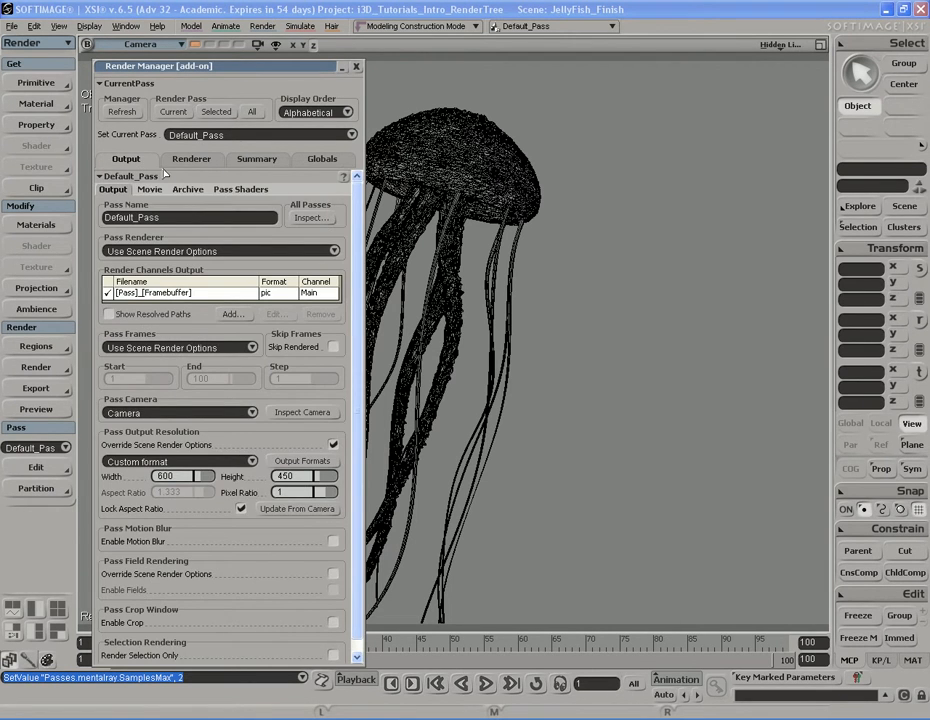
pyautogui.click(355, 66)
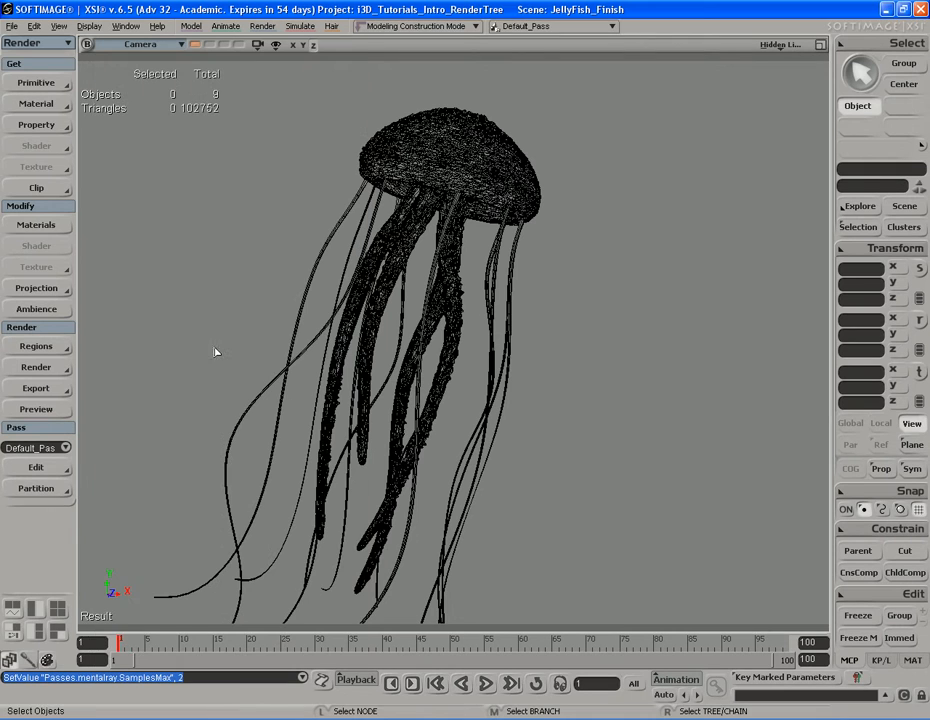
# Start a preview render of Default_Pass and cancel it by closing the render window.
pyautogui.click(57, 410)
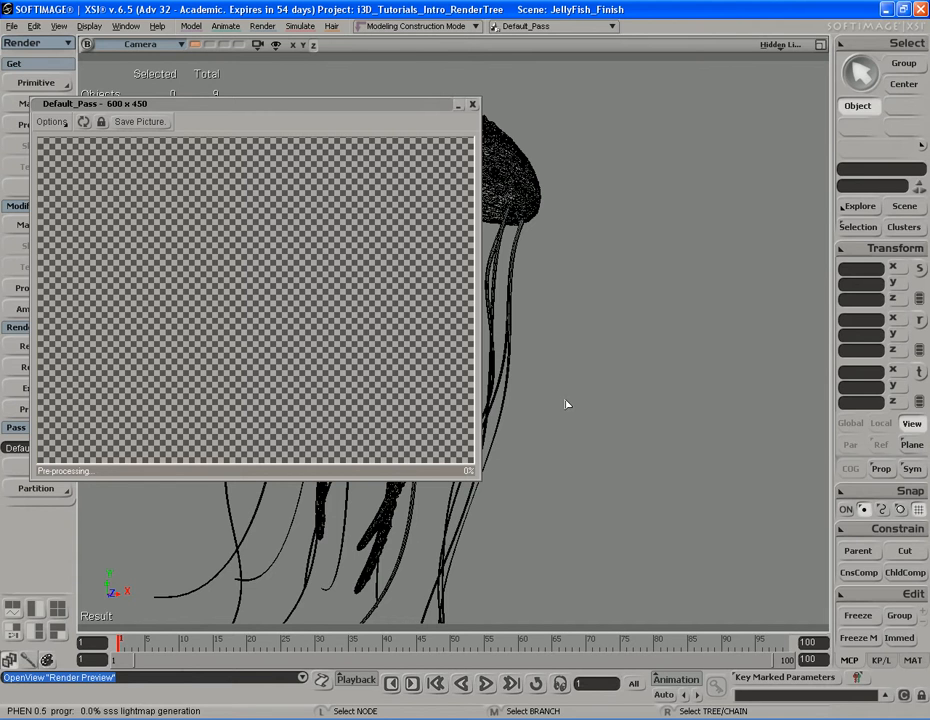
pyautogui.click(472, 104)
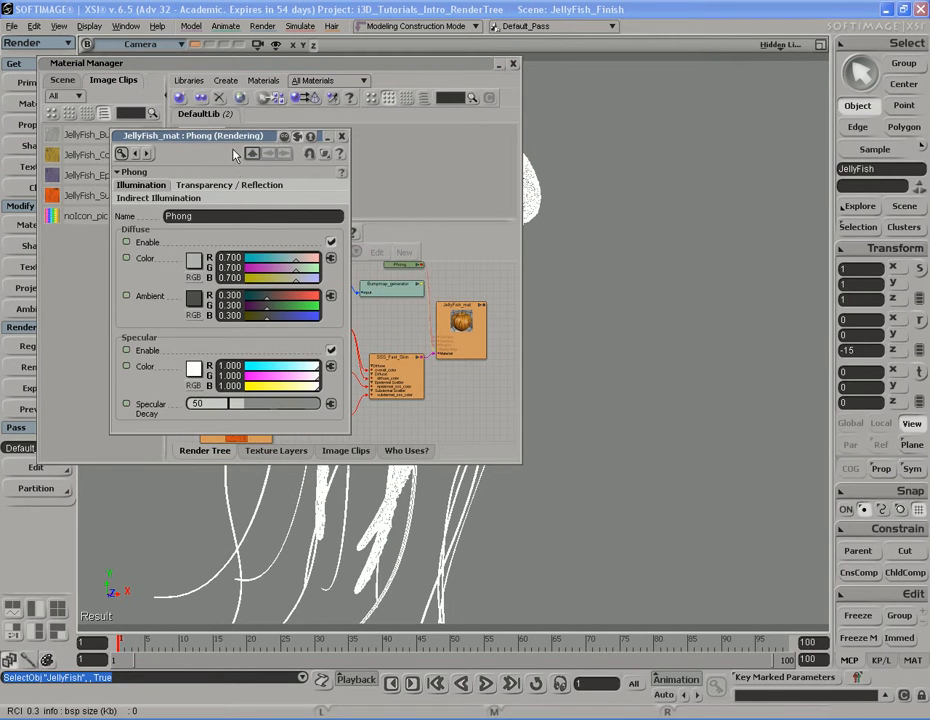
# Set the SSS_Fast_Skin shader's lightmap samples to 256, and close its properties and the Material Manager.
pyautogui.click(341, 136)
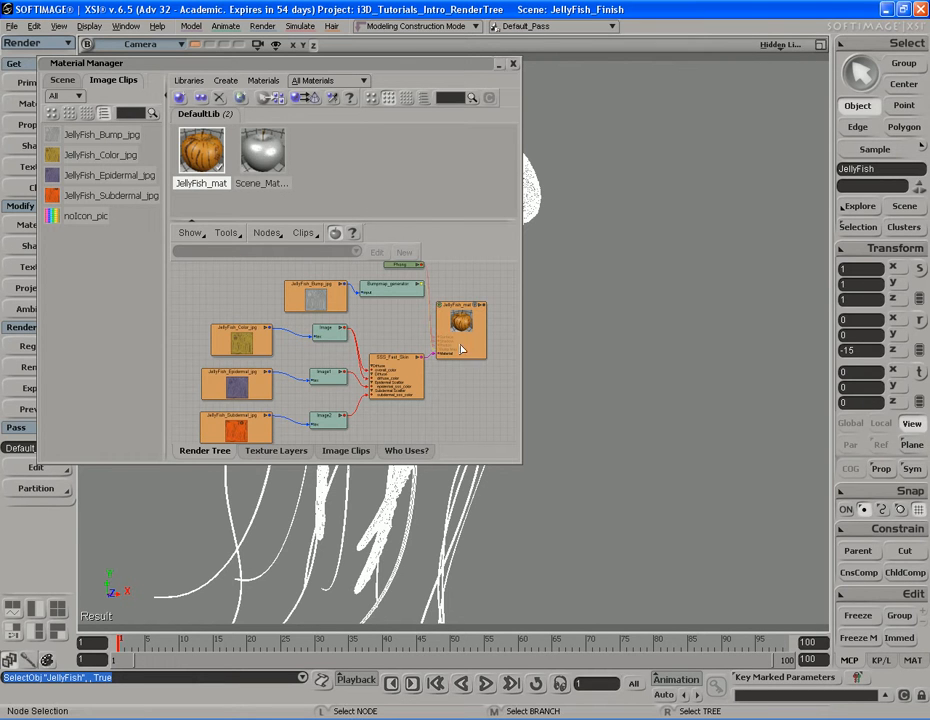
pyautogui.doubleClick(405, 393)
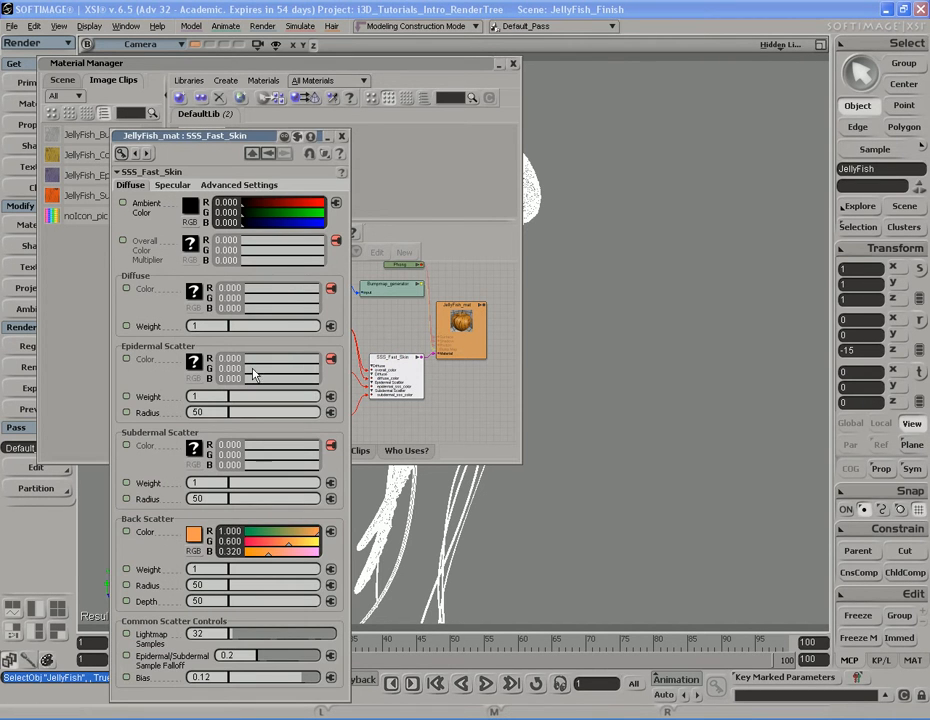
pyautogui.click(196, 633)
pyautogui.write('256')
pyautogui.press('Return')
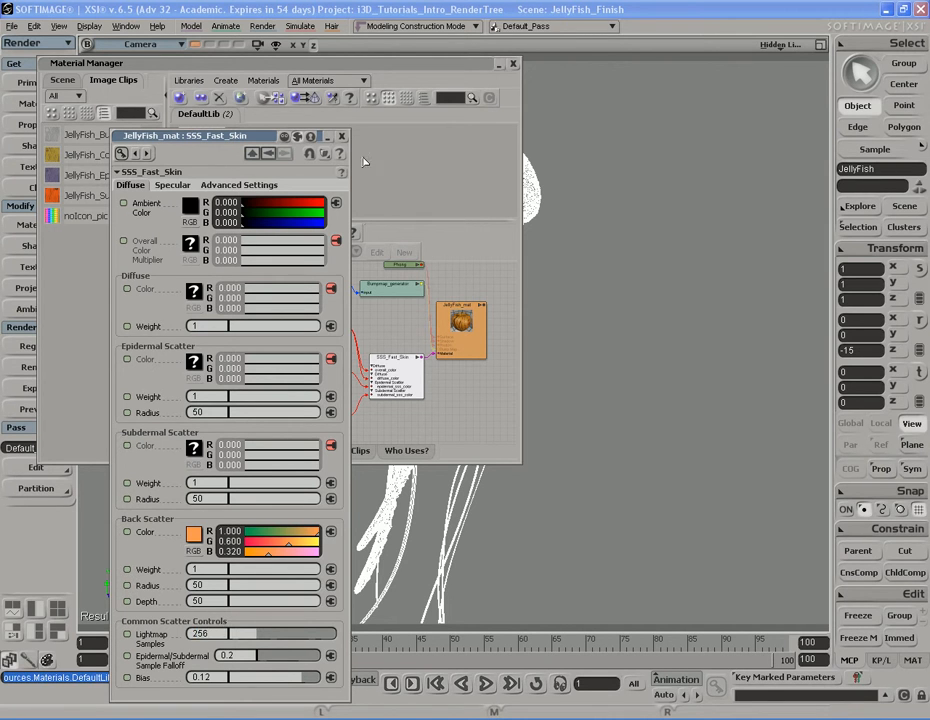
pyautogui.click(343, 137)
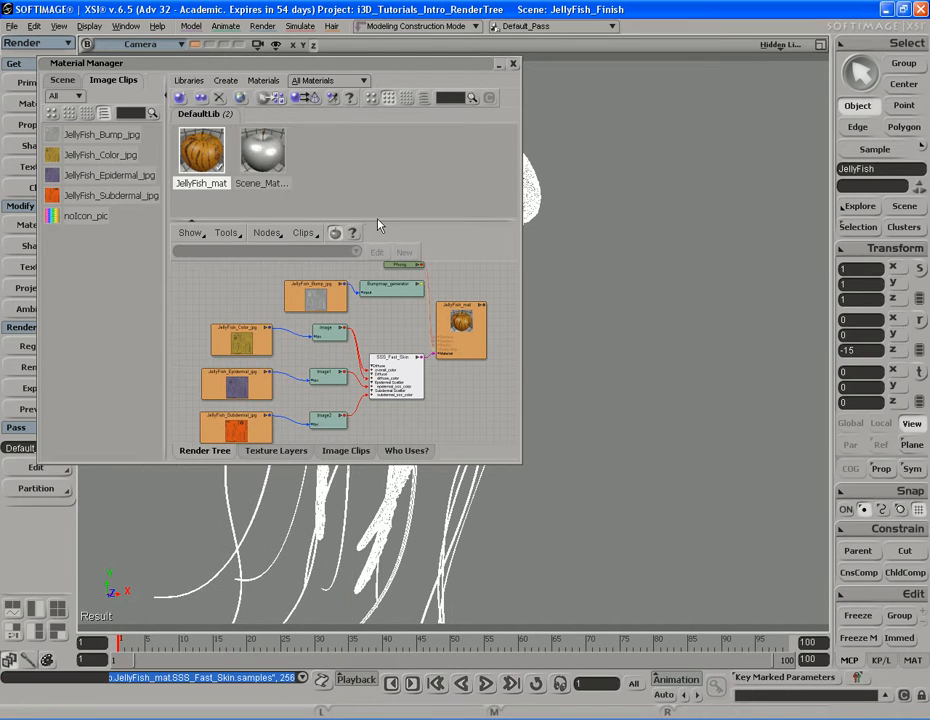
pyautogui.click(513, 63)
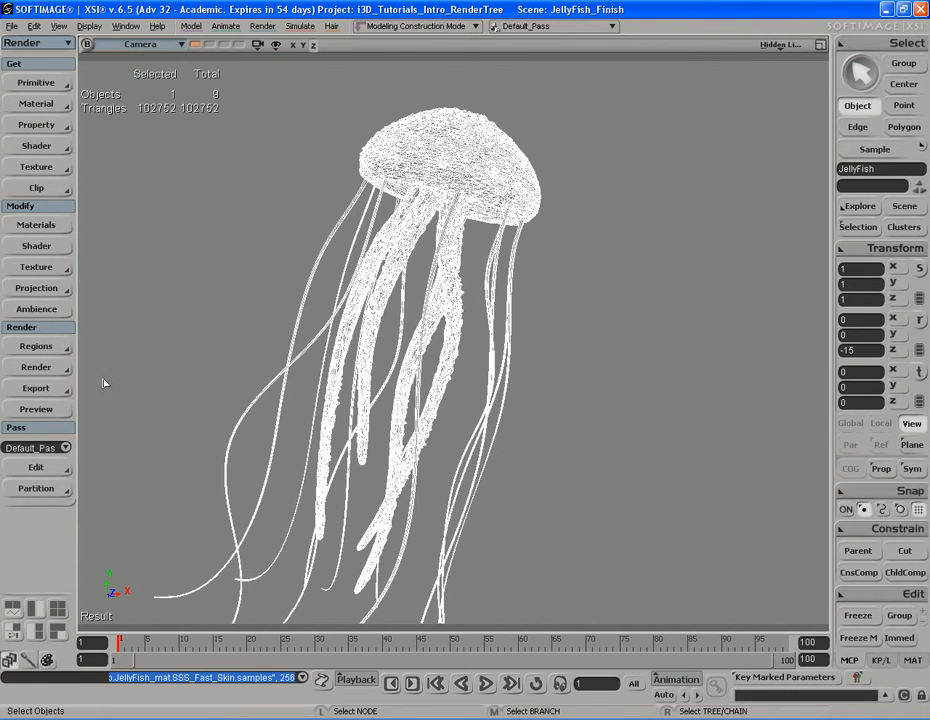
# Deselect the jellyfish, render the preview to check the higher-quality result, and close the render window.
pyautogui.moveTo(156, 361); pyautogui.dragTo(189, 403)
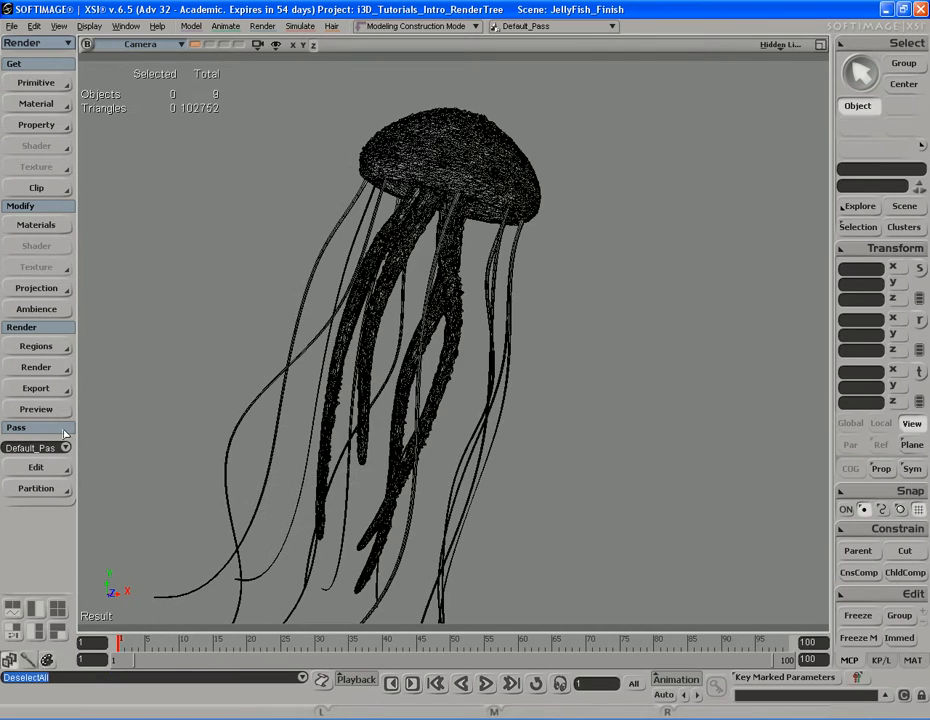
pyautogui.click(40, 409)
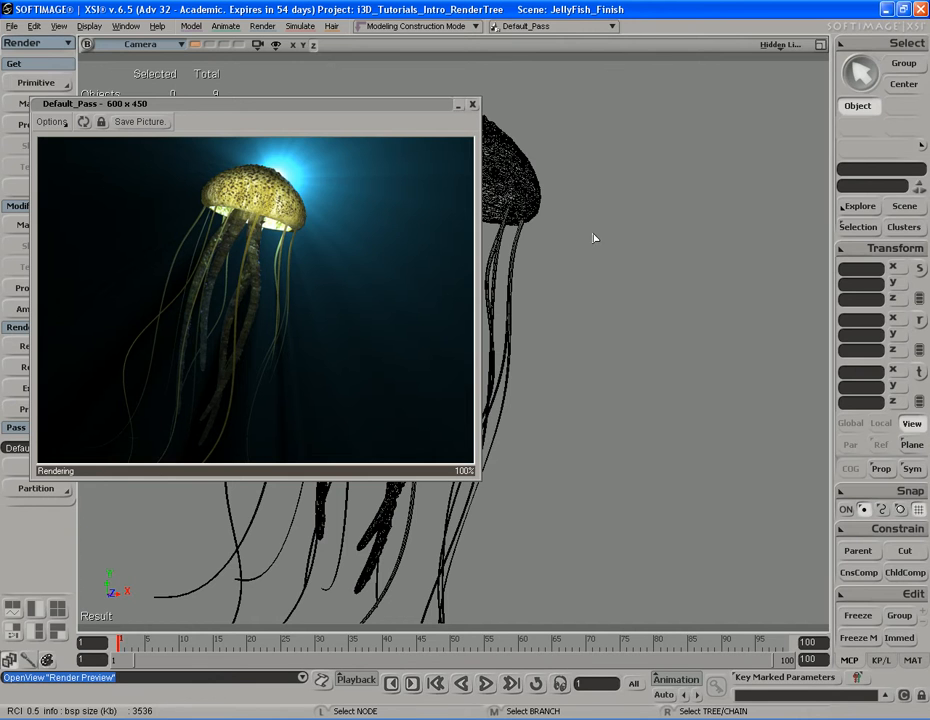
pyautogui.click(473, 105)
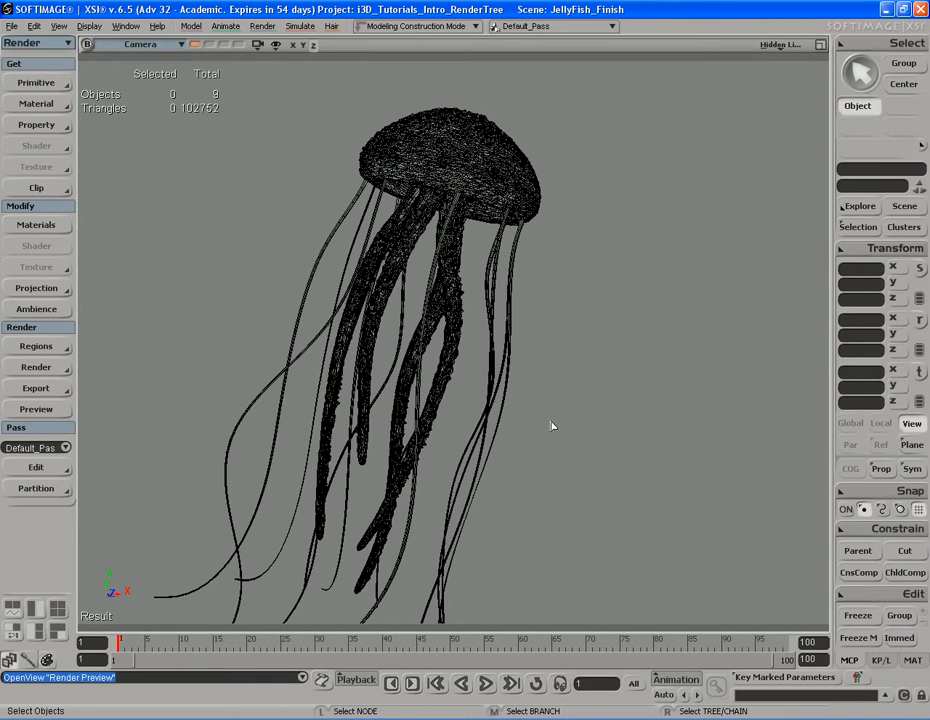
# Orbit the camera to frame the whole jellyfish from a different angle.
pyautogui.press('s')
pyautogui.moveTo(577, 386); pyautogui.dragTo(612, 398, button='right')
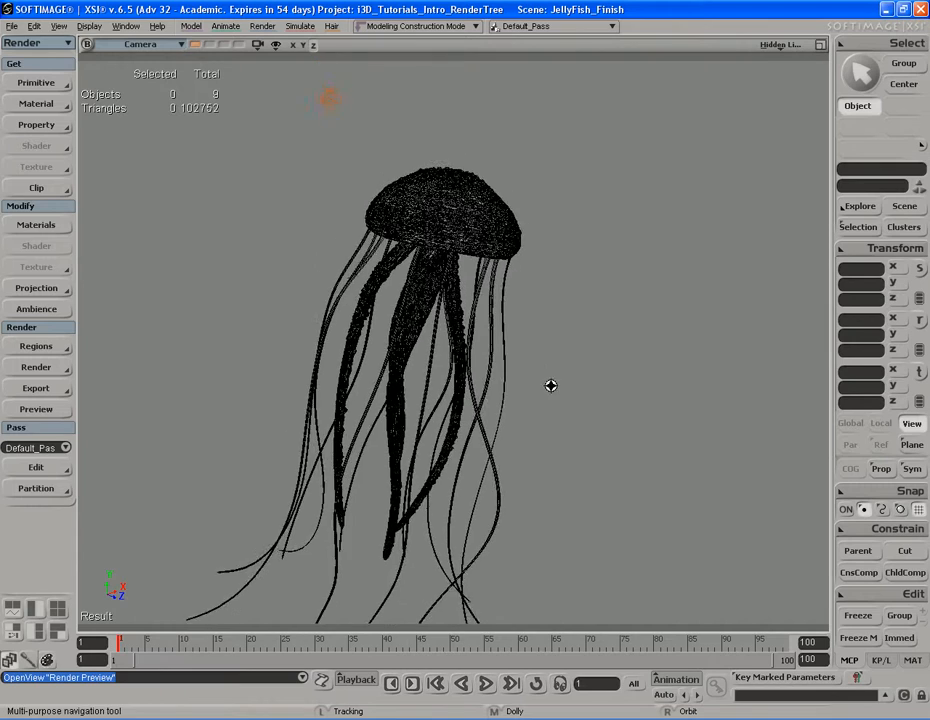
pyautogui.moveTo(543, 385); pyautogui.dragTo(517, 372, button='right')
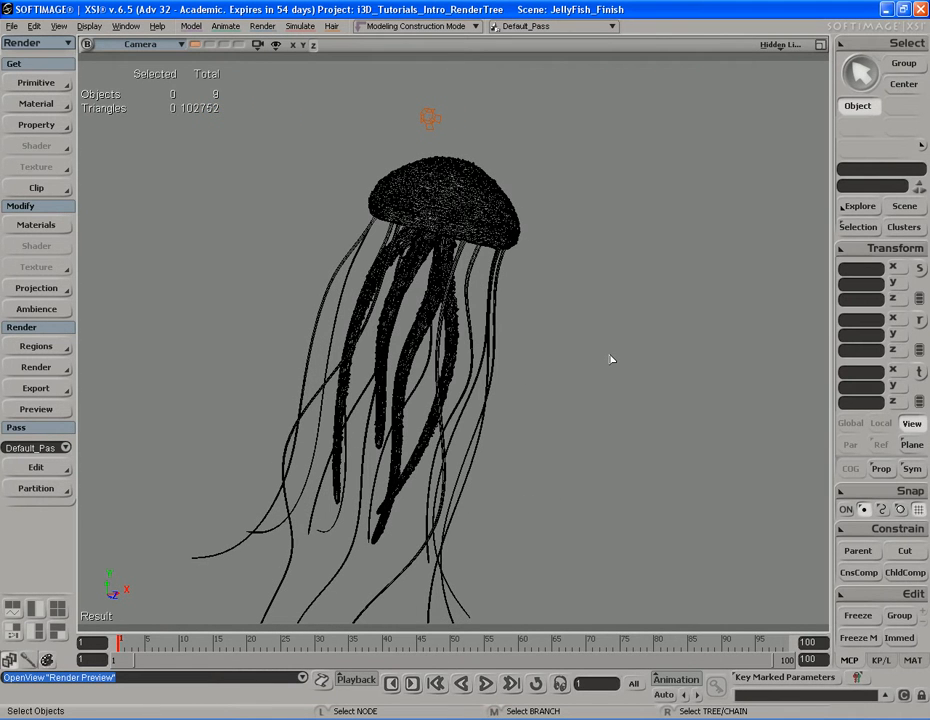